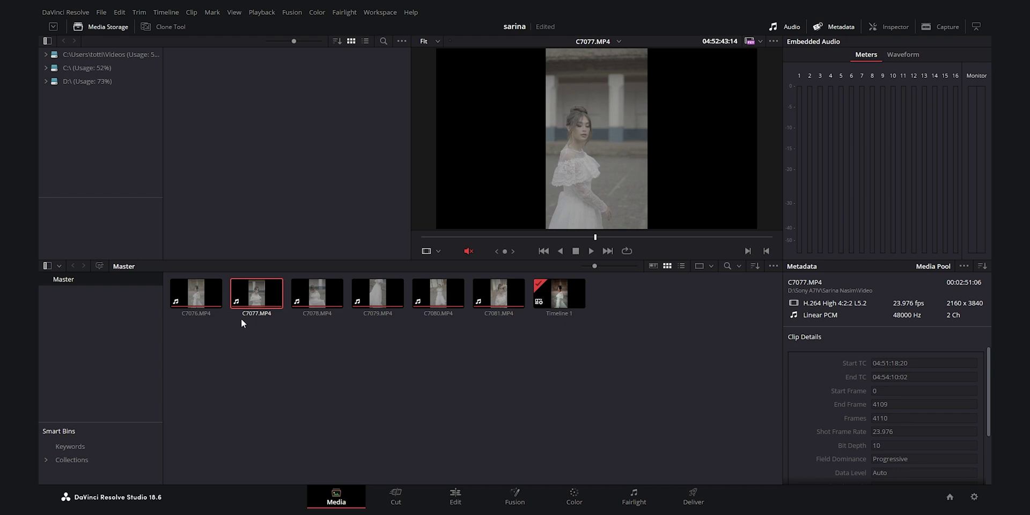
Start a new timeline named Tutorial from clip C7077.MP4, with project settings off and a 23.976 frame rate
right_click(259, 299)
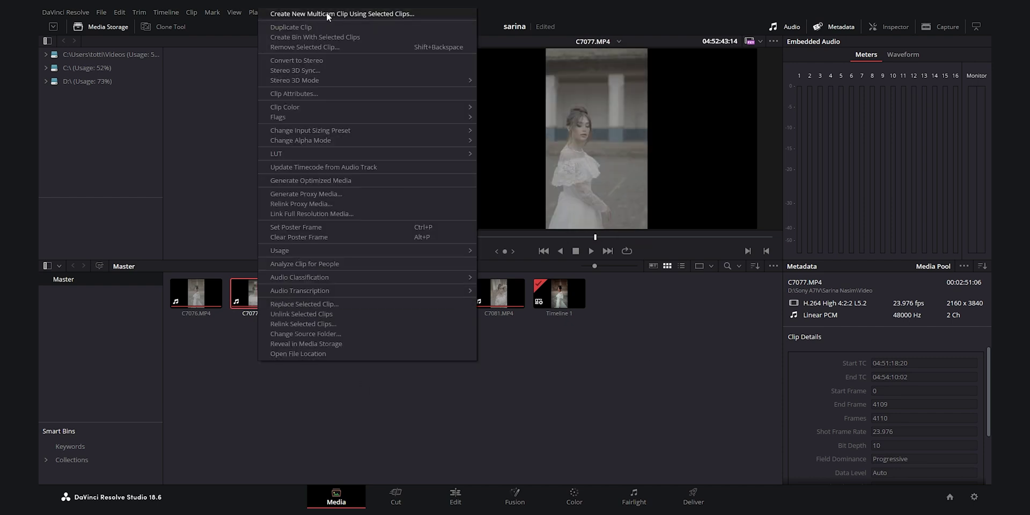
click(327, 12)
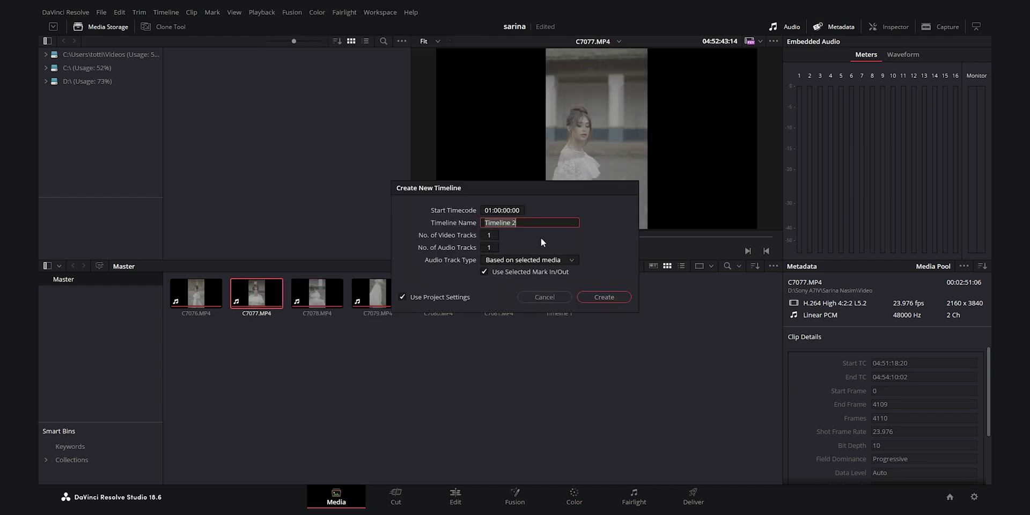
text(Tutorial)
click(438, 297)
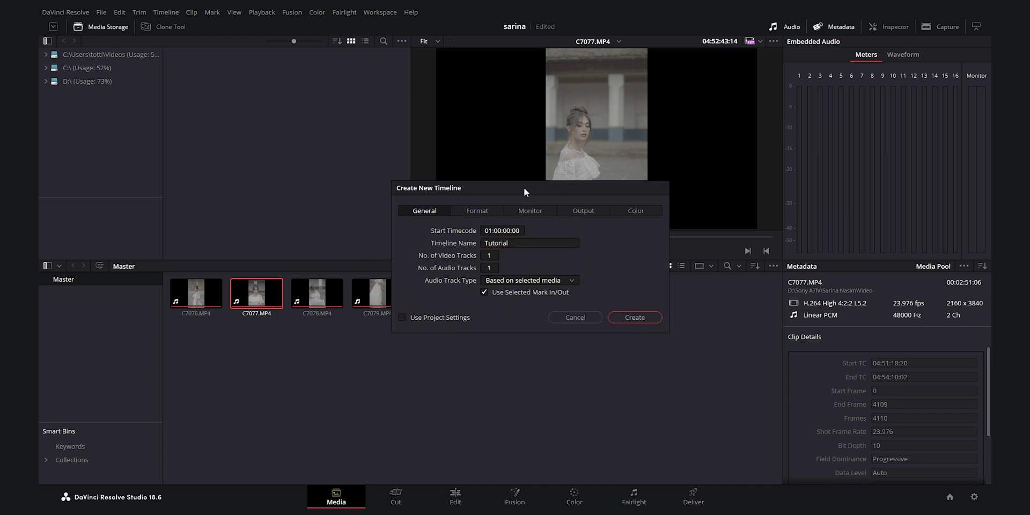
click(485, 211)
click(503, 306)
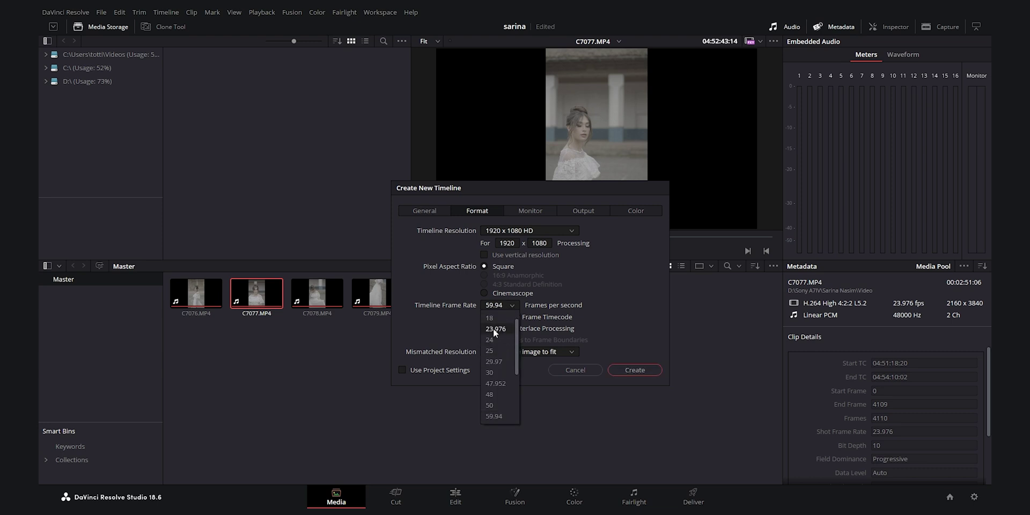
click(494, 330)
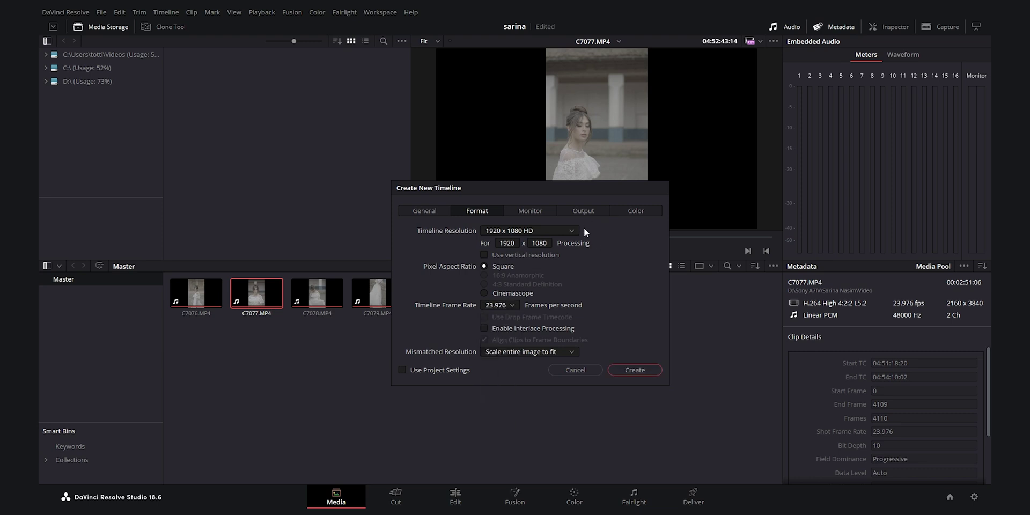
Set the timeline color space to DaVinci WG/Intermediate and create the timeline
click(631, 214)
click(517, 258)
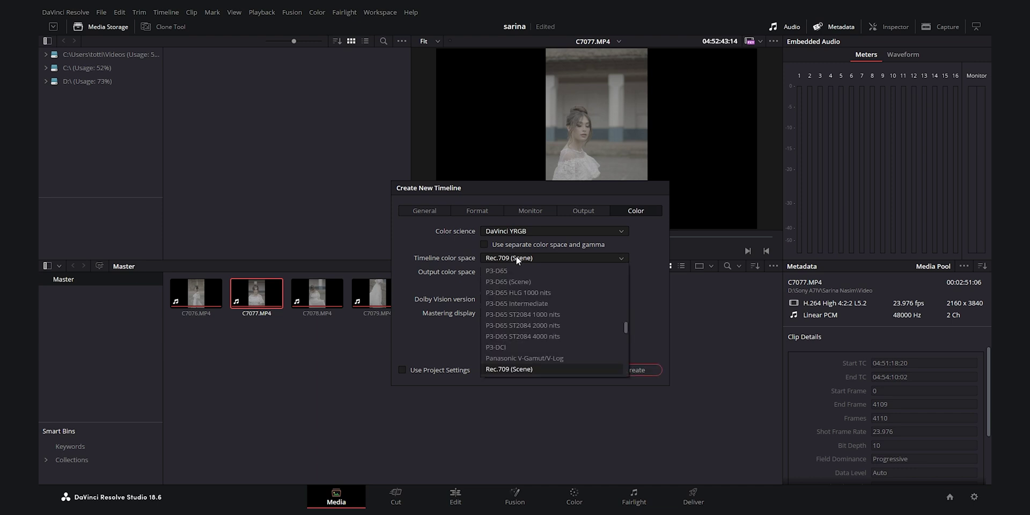
drag(627, 327, 629, 303)
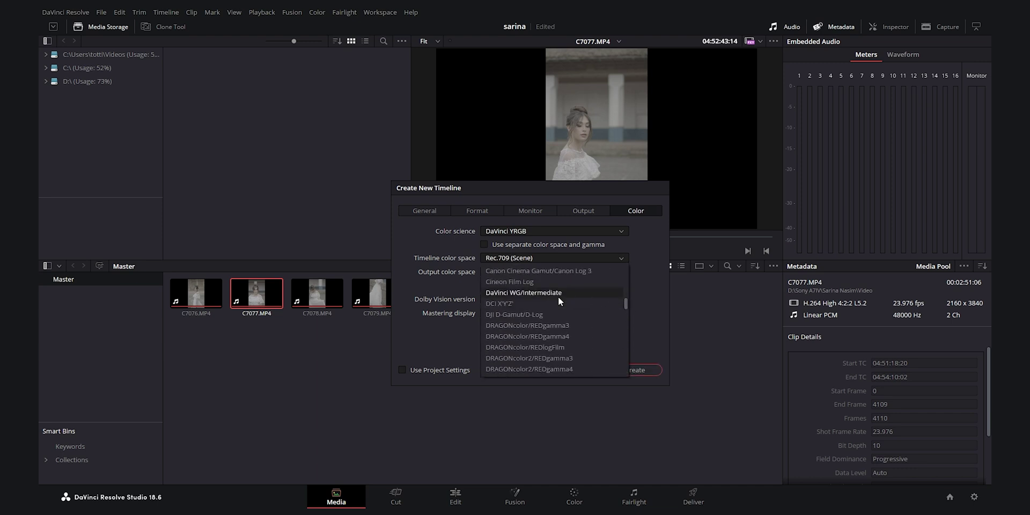
click(541, 293)
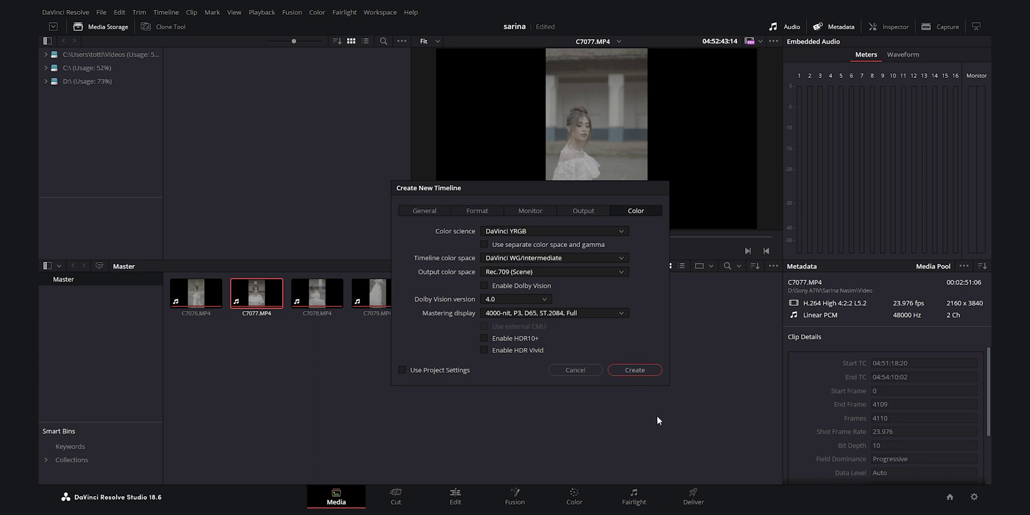
click(635, 372)
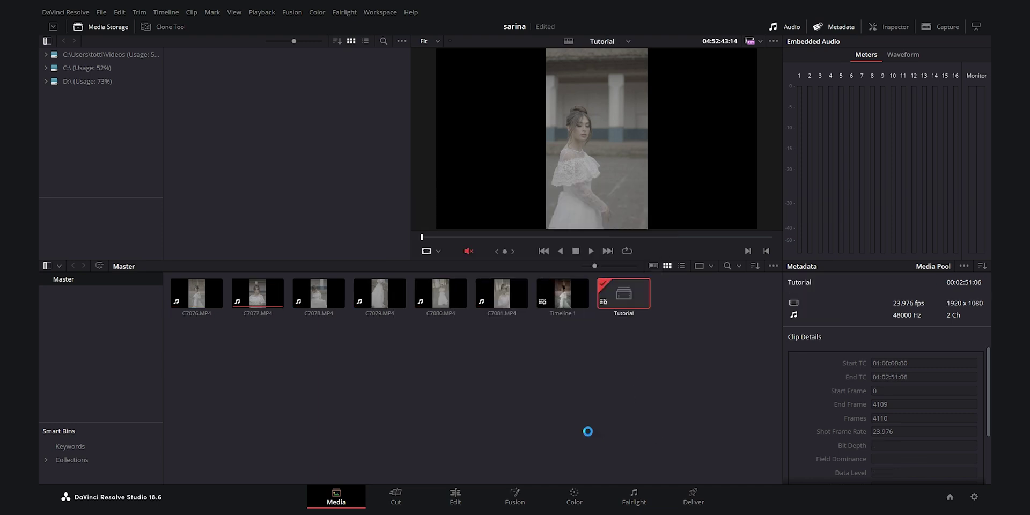
Open the Tutorial timeline for color grading and build a chain of seven serial nodes, with node 07 placed below the row
click(577, 505)
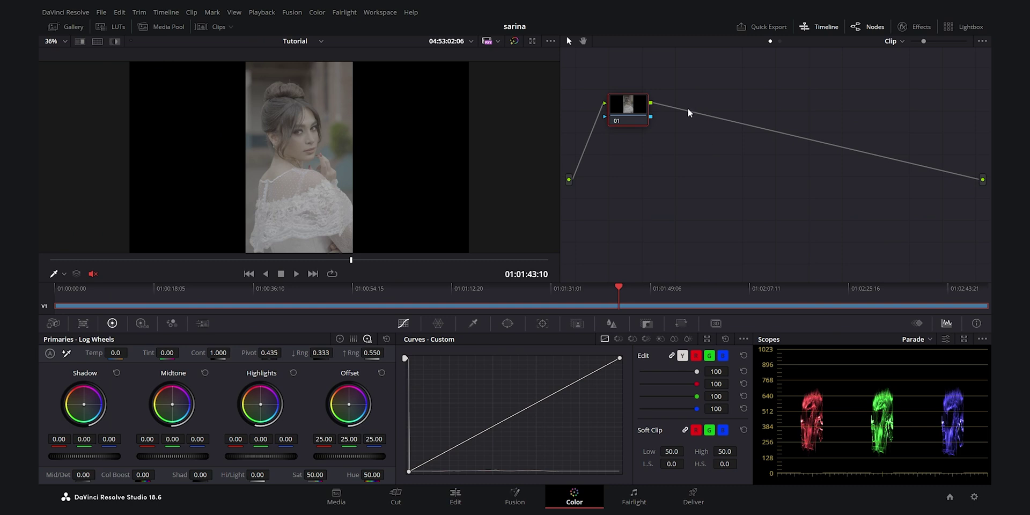
key(alt+s)
key(alt+s)
key(alt+s)
key(alt+s)
key(alt+s)
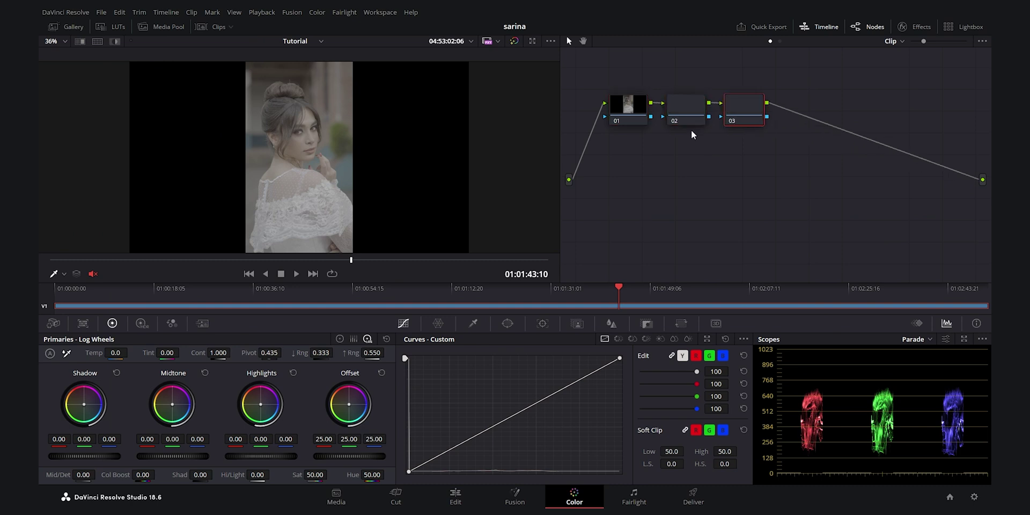
key(alt+p)
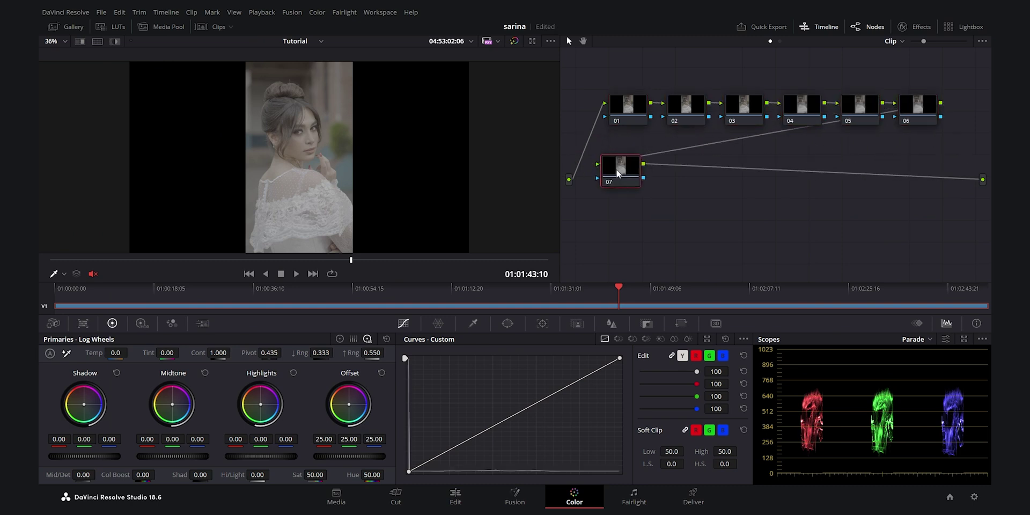
Label nodes 01 and 06 as cst
right_click(626, 111)
click(648, 127)
text(cst)
key(Return)
right_click(916, 105)
click(935, 127)
text(cst)
key(Return)
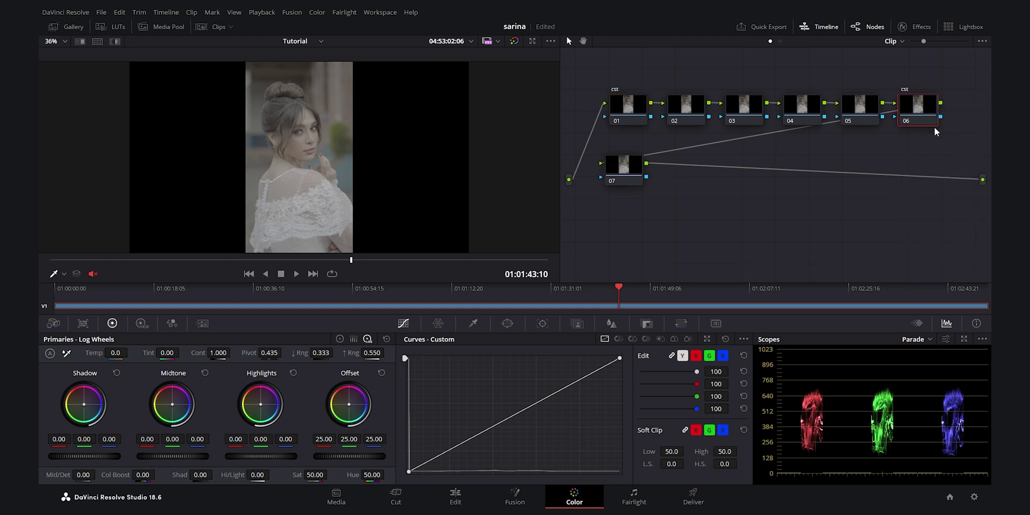
Label node 07 as Dehancer and node 02 as LGG
right_click(621, 177)
click(650, 197)
text(Dehancer)
key(Return)
click(677, 108)
text(LGG)
key(Return)
Label node 03 as Hue/Sat, node 04 as Sharpen and node 05 as Vig
right_click(740, 105)
click(770, 124)
text(Hue/Sat)
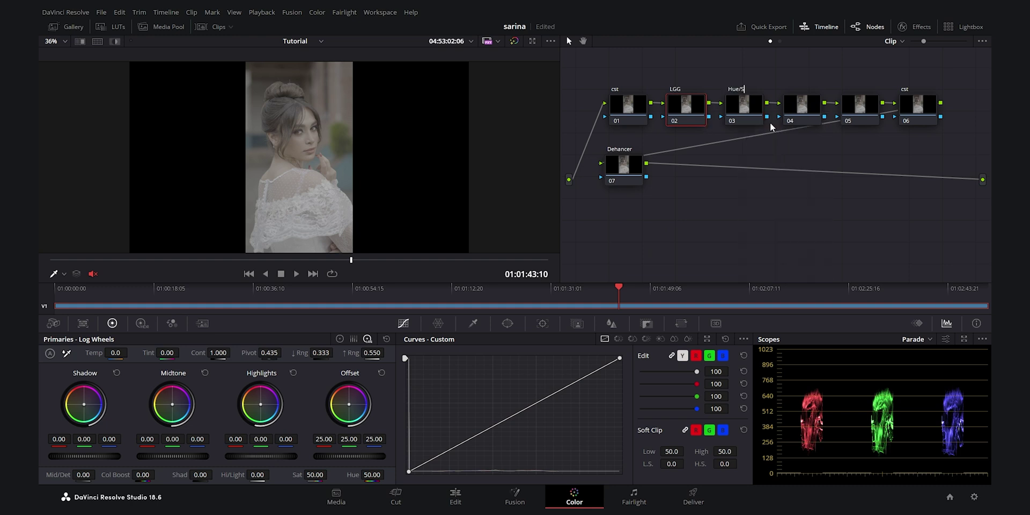
right_click(799, 108)
click(826, 123)
text(Sharpen)
click(853, 103)
right_click(853, 103)
click(875, 123)
key(Return)
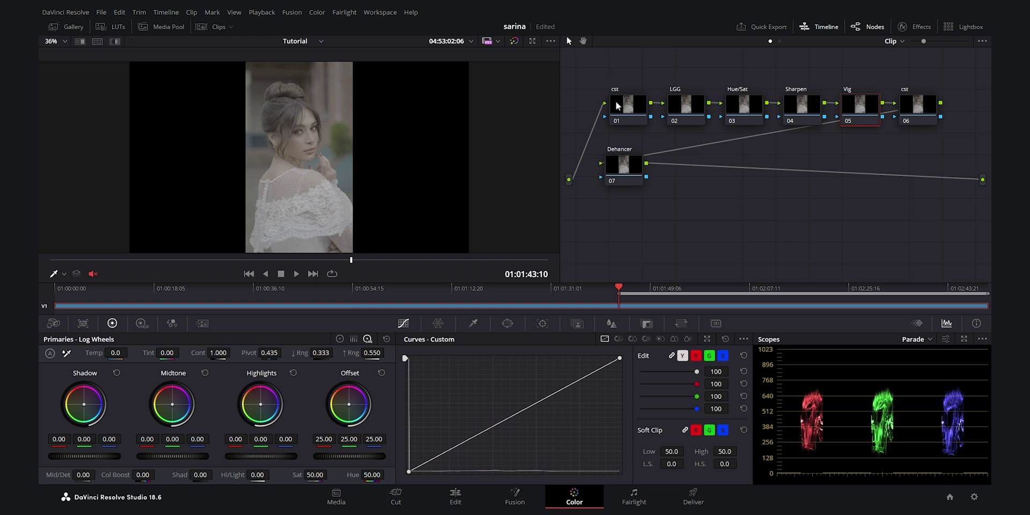
Find the Color Space Transform effect in the library and apply it to the first cst node
click(917, 27)
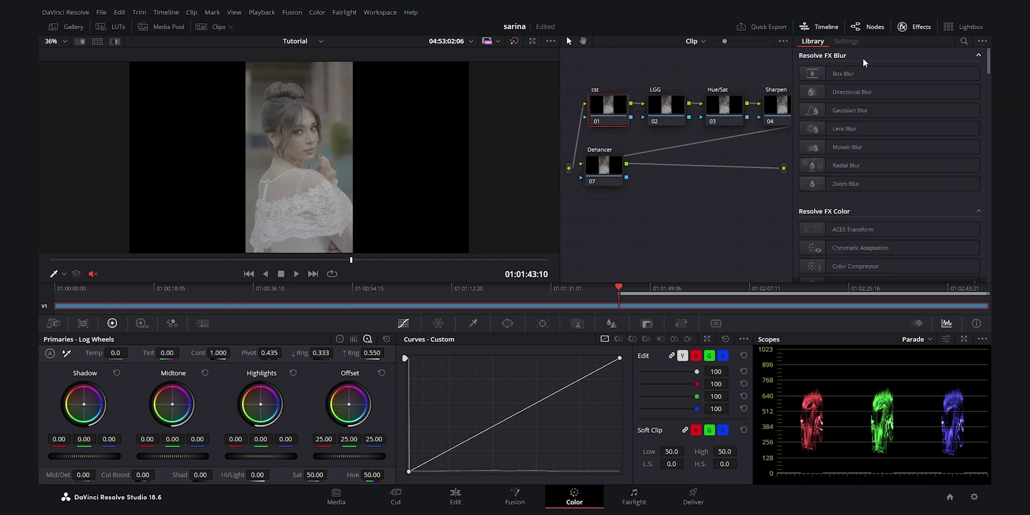
click(964, 41)
text(color)
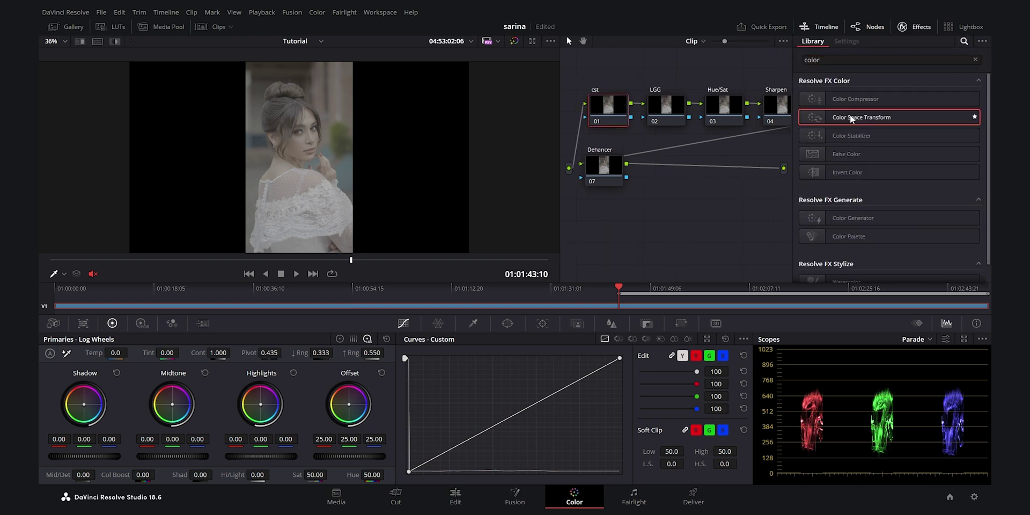
drag(850, 114, 604, 101)
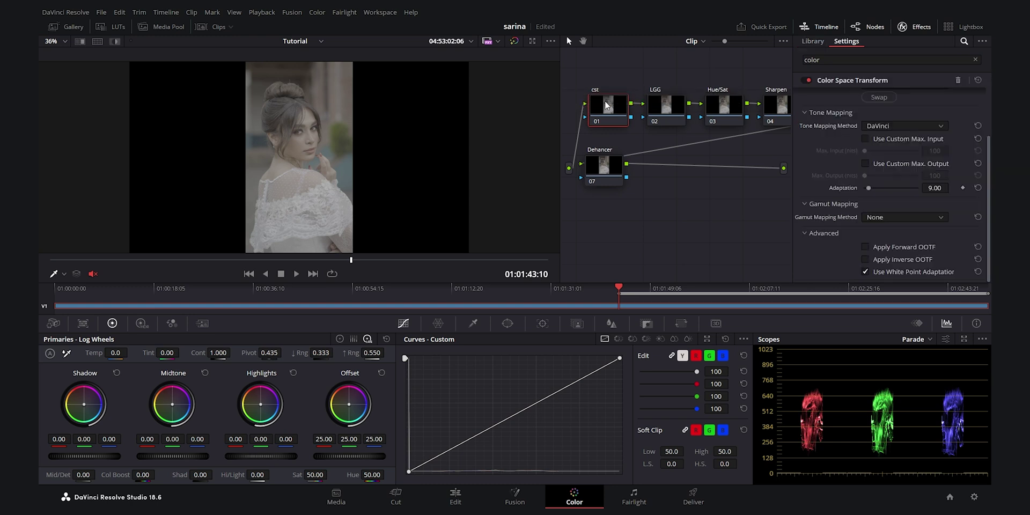
Move the second cst node beside Dehancer and apply the Color Space Transform effect to it
click(813, 41)
drag(861, 117, 603, 209)
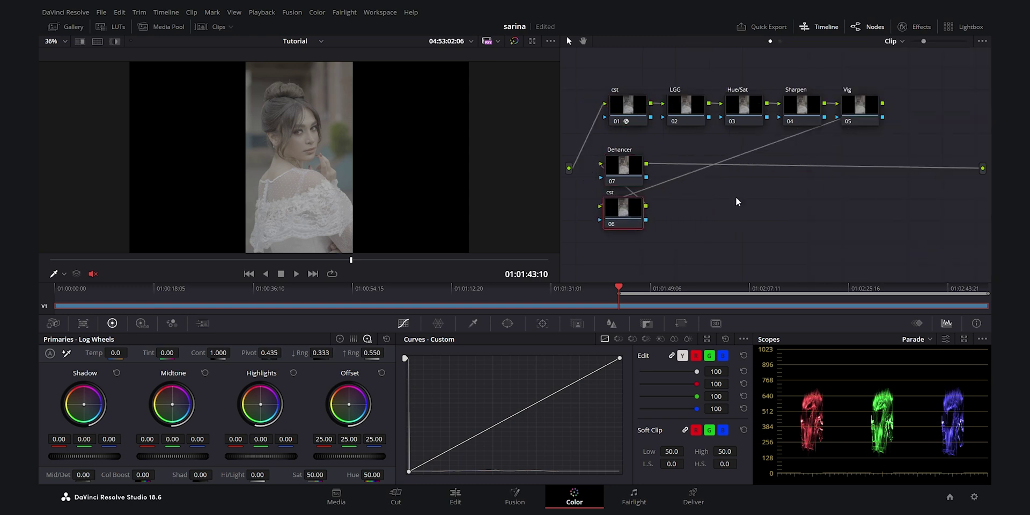
click(916, 27)
drag(861, 122, 759, 169)
On the first cst node, set the input color space to Sony S-Gamut3 and the input gamma to Sony S-Log3
click(601, 107)
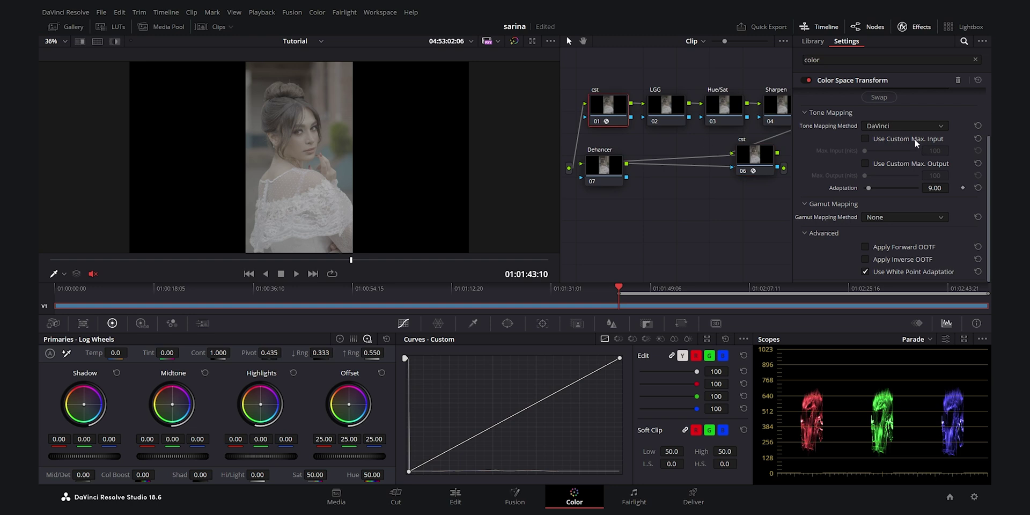
scroll(852, 115, up, 2)
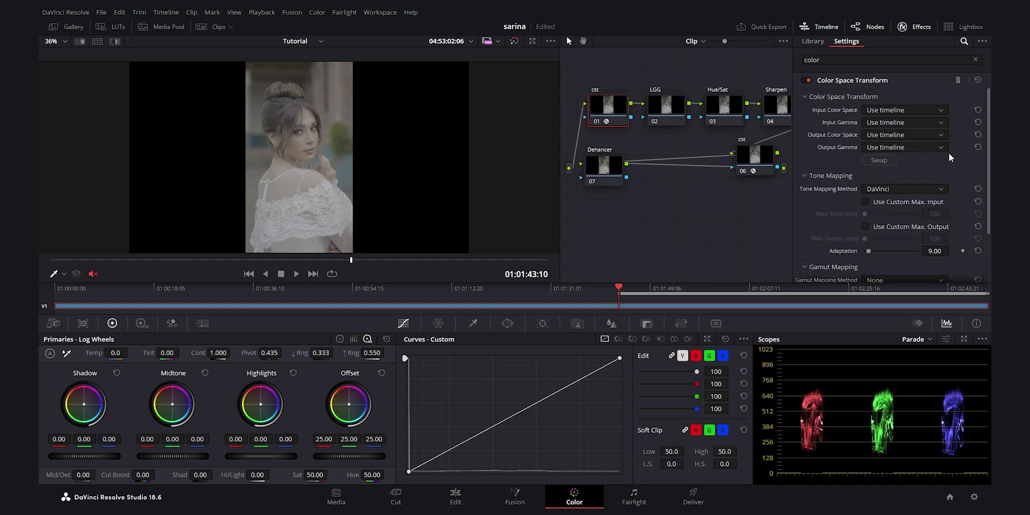
click(886, 116)
scroll(913, 172, down, 5)
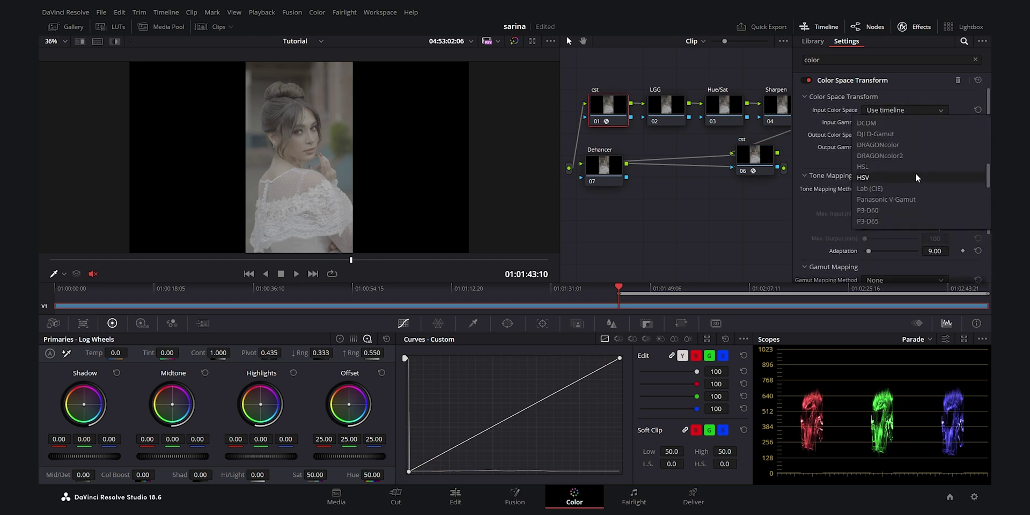
scroll(917, 185, down, 5)
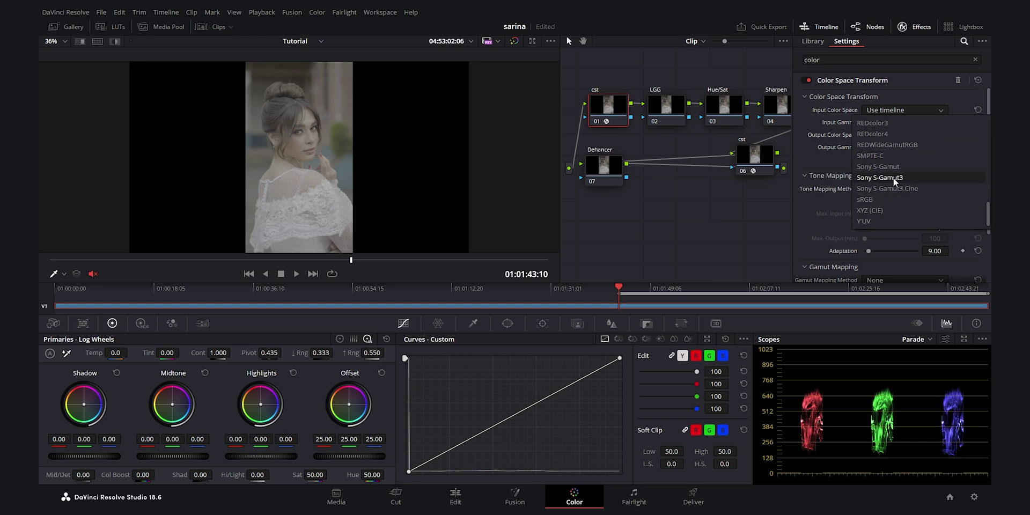
click(893, 178)
click(890, 122)
scroll(907, 200, down, 10)
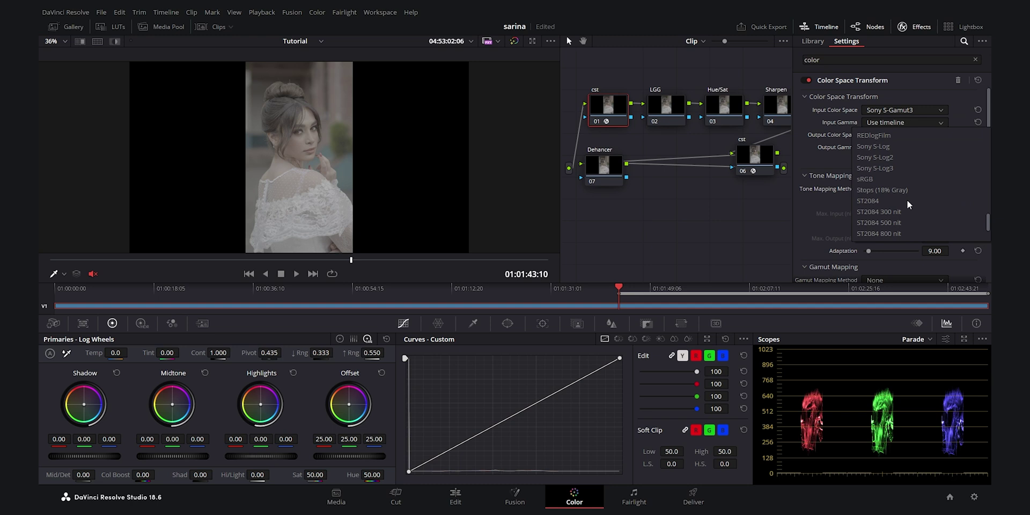
click(887, 168)
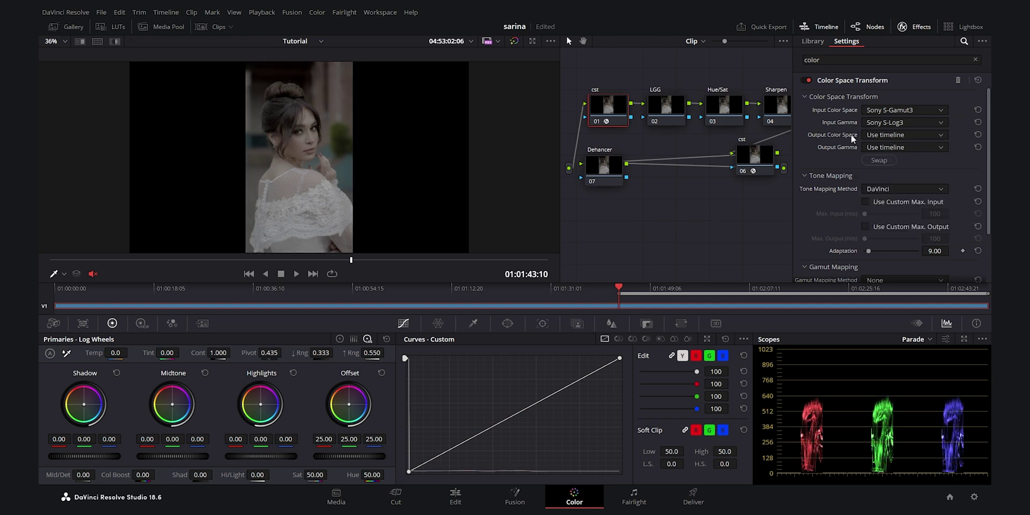
Set the first cst node's output color space to DaVinci Wide Gamut and its output gamma to DaVinci Intermediate
click(907, 134)
scroll(909, 191, down, 3)
scroll(912, 197, down, 3)
click(907, 169)
click(918, 147)
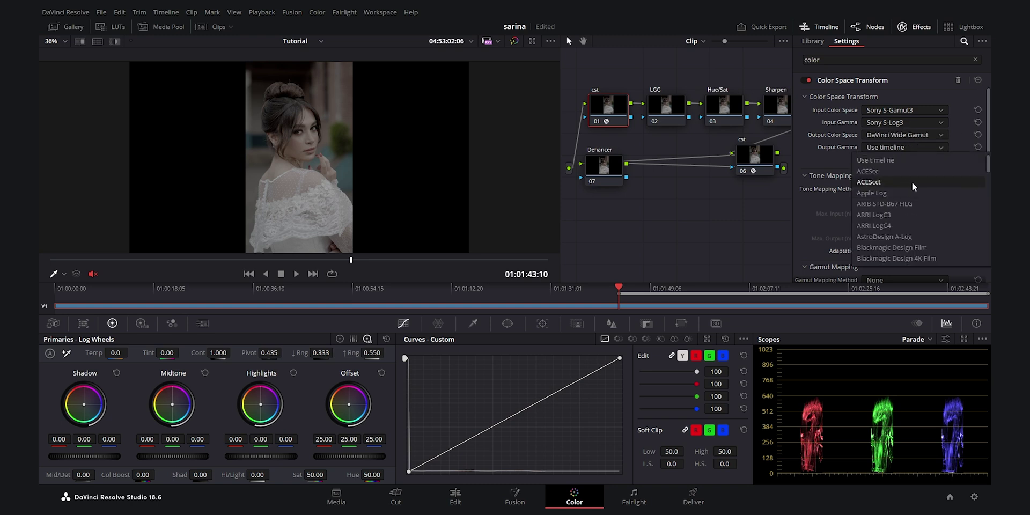
scroll(909, 197, down, 6)
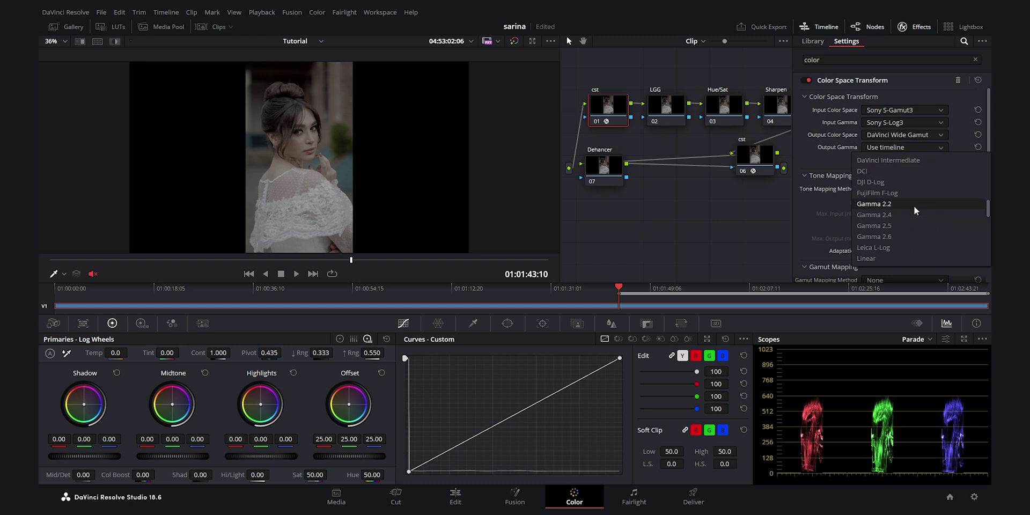
click(888, 160)
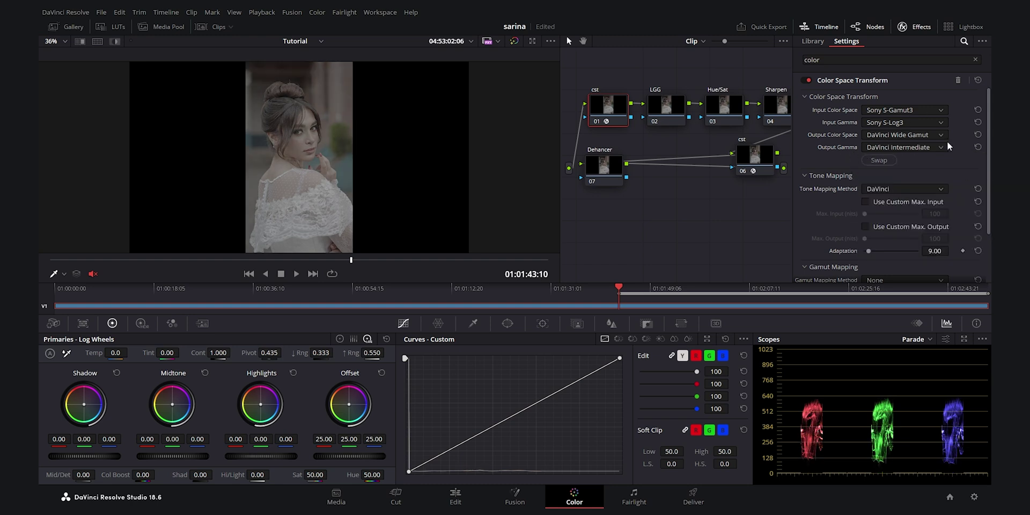
Move the second cst node back to the end of the node row, after Vig
click(755, 161)
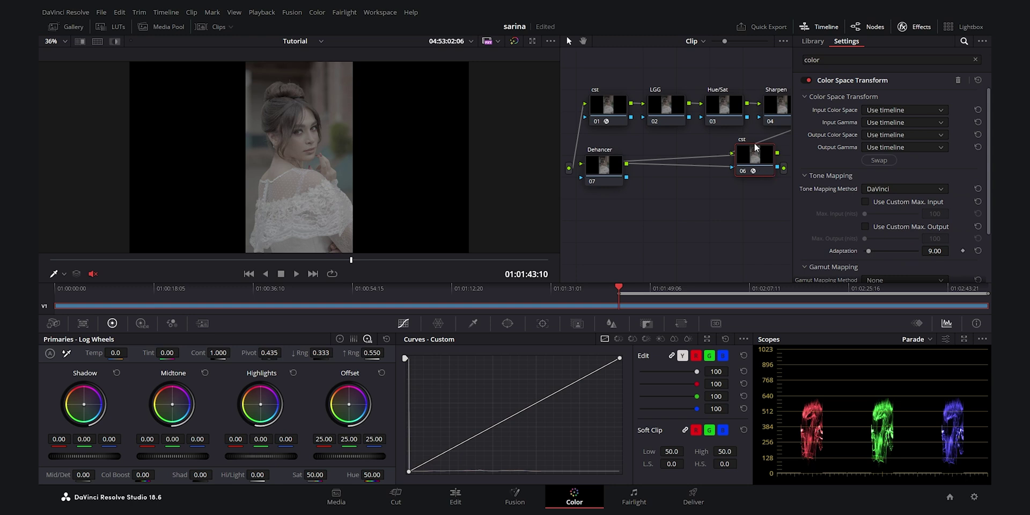
click(907, 30)
drag(771, 156, 916, 112)
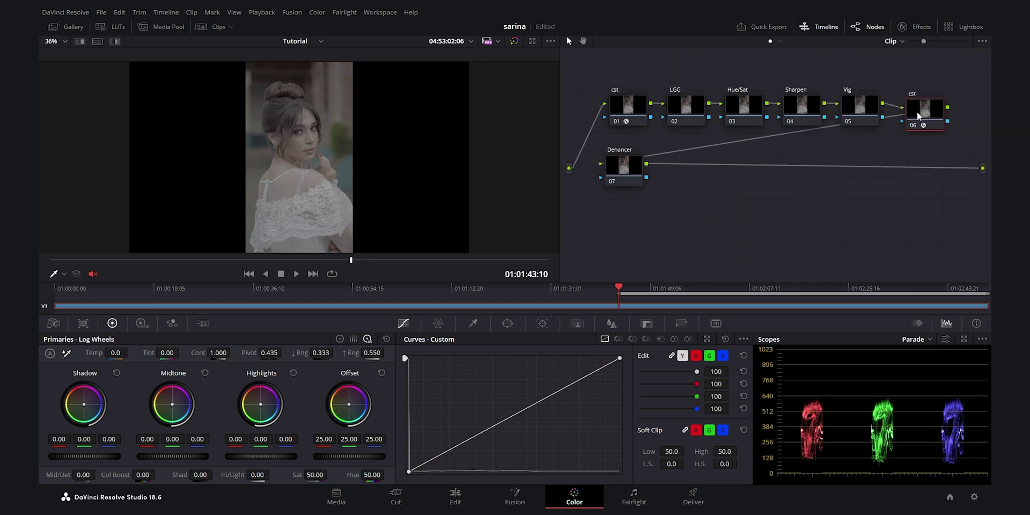
On the second cst node, set the input color space to DaVinci Wide Gamut and the input gamma to DaVinci Intermediate
click(923, 125)
click(897, 109)
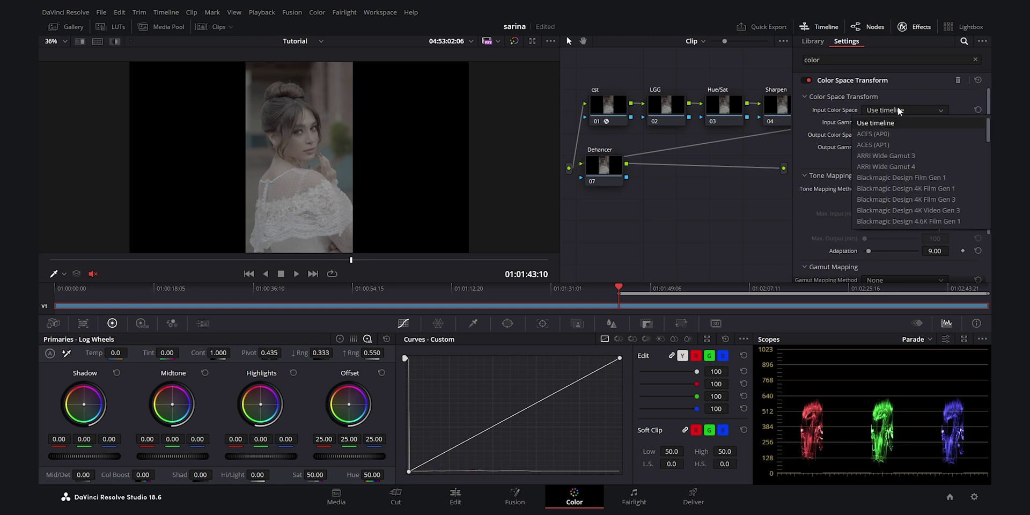
scroll(917, 182, down, 4)
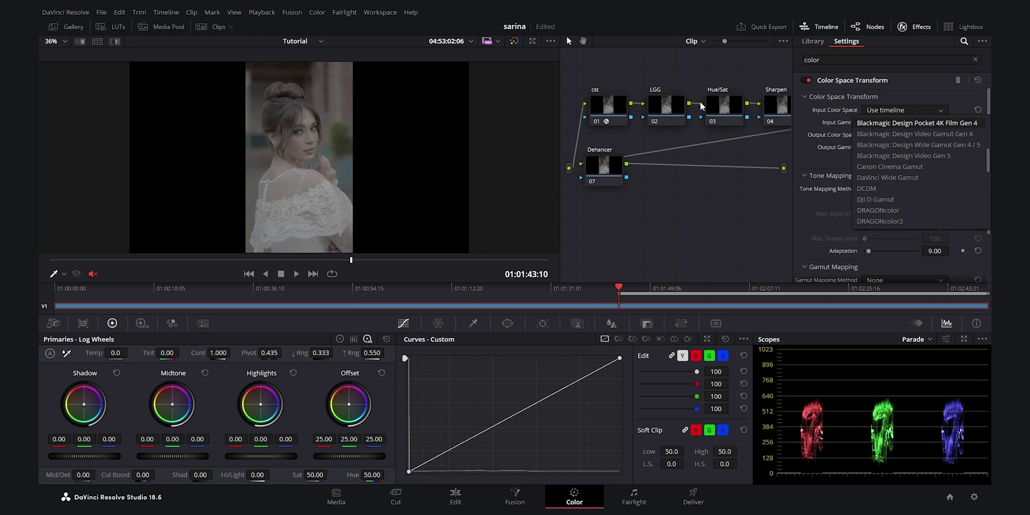
click(899, 178)
click(910, 120)
scroll(919, 183, down, 5)
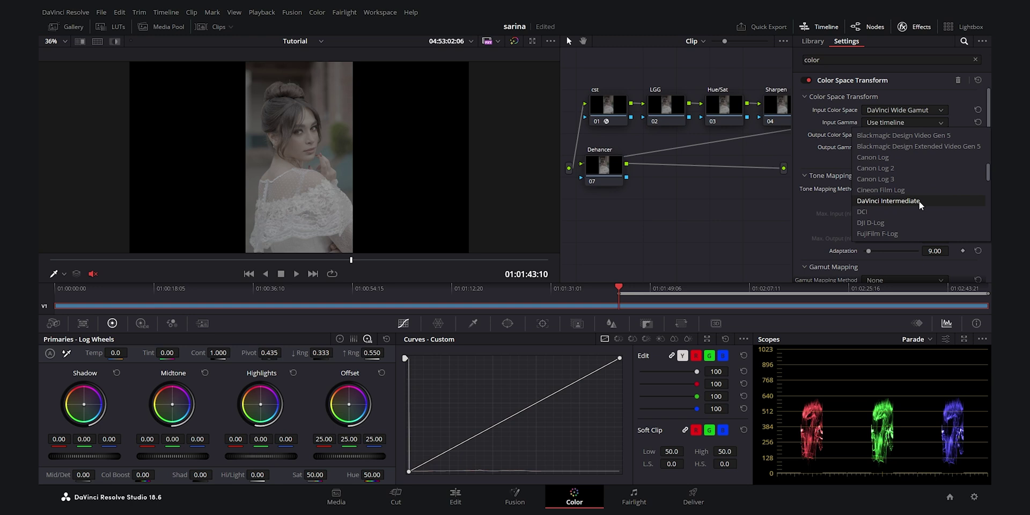
click(919, 201)
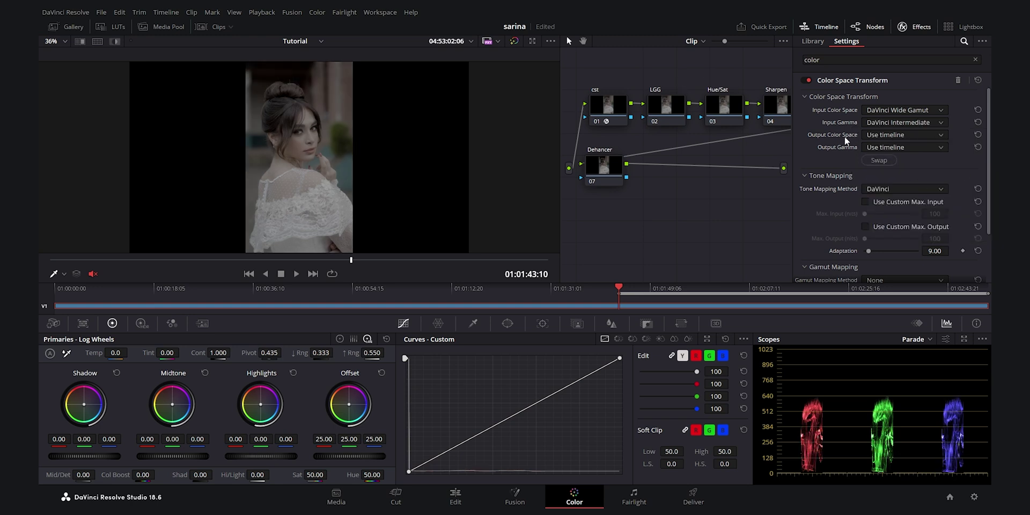
Set the second cst node's output color space to Rec.709
click(893, 135)
drag(990, 154, 990, 225)
click(875, 169)
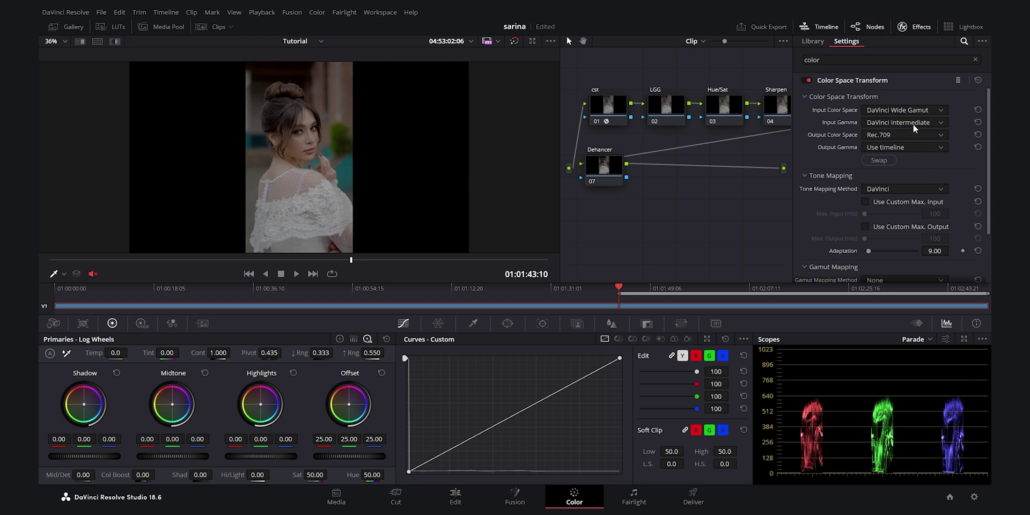
Set the second cst node's output gamma to Rec.709, hide the effects, and review the image full screen
click(934, 146)
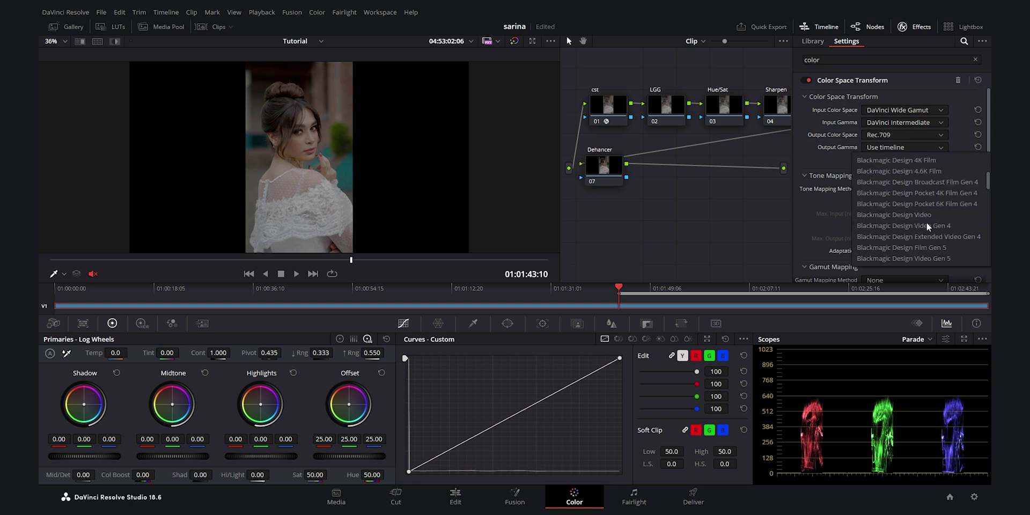
scroll(920, 211, down, 5)
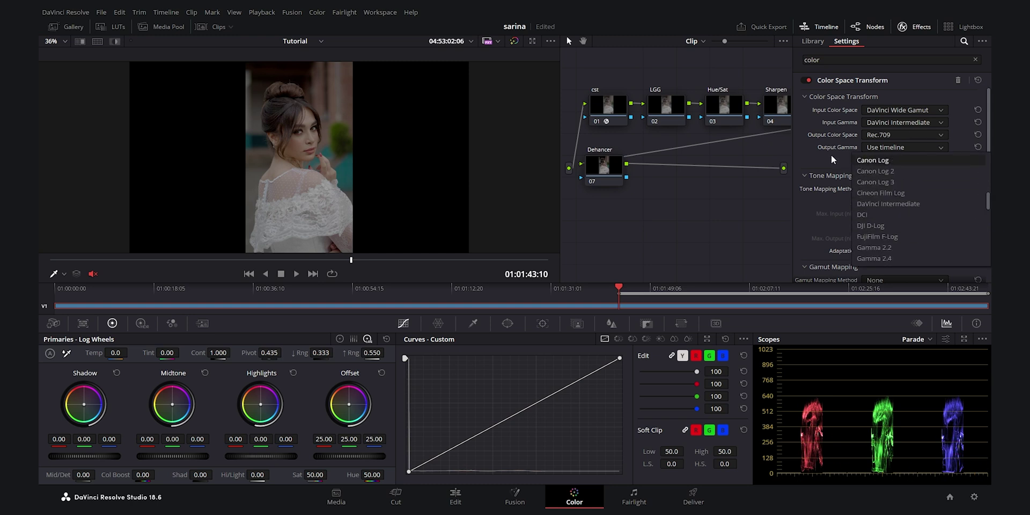
scroll(913, 210, down, 5)
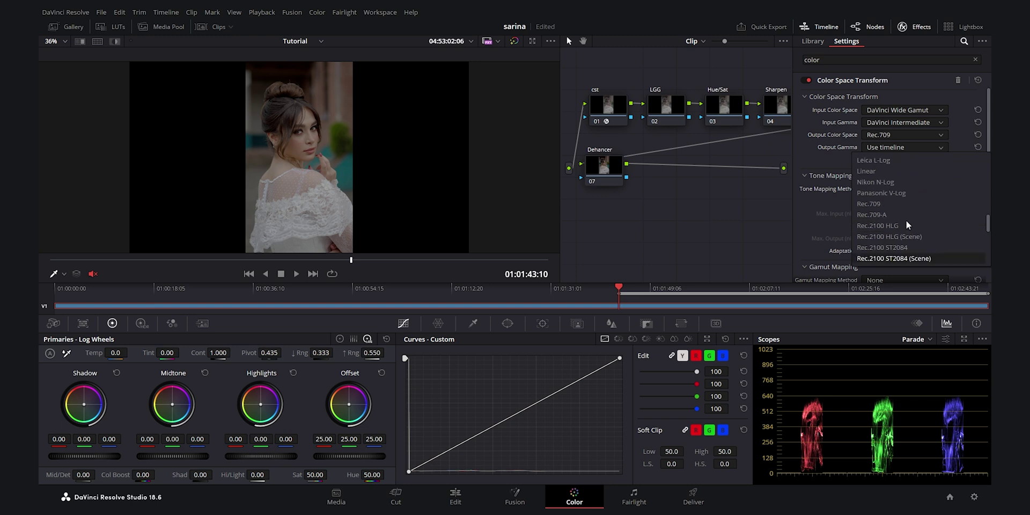
click(880, 204)
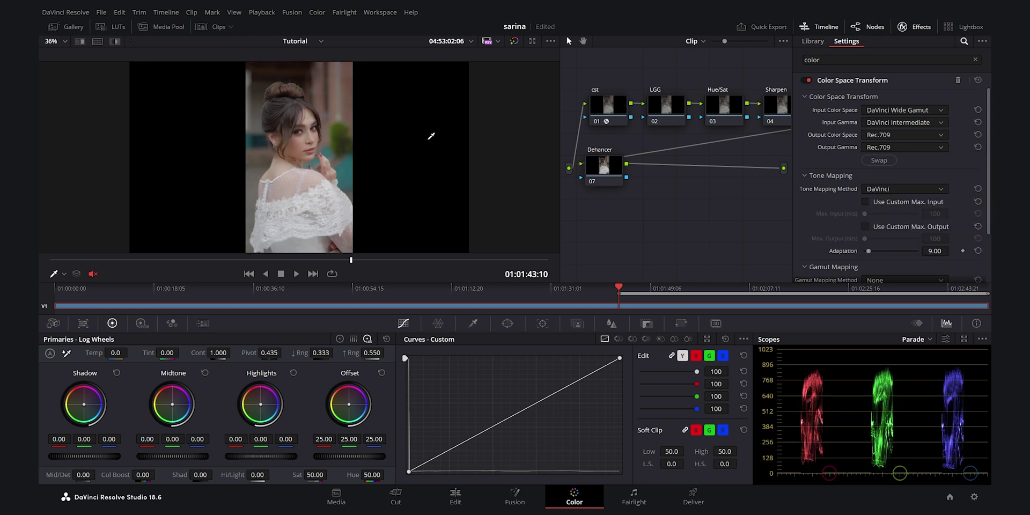
click(912, 26)
key(ctrl+f)
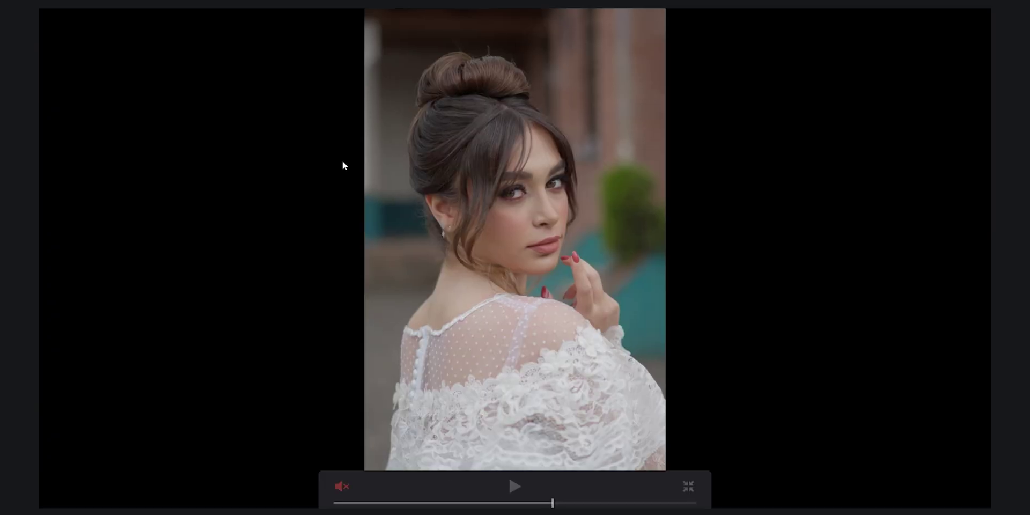
key(ctrl+f)
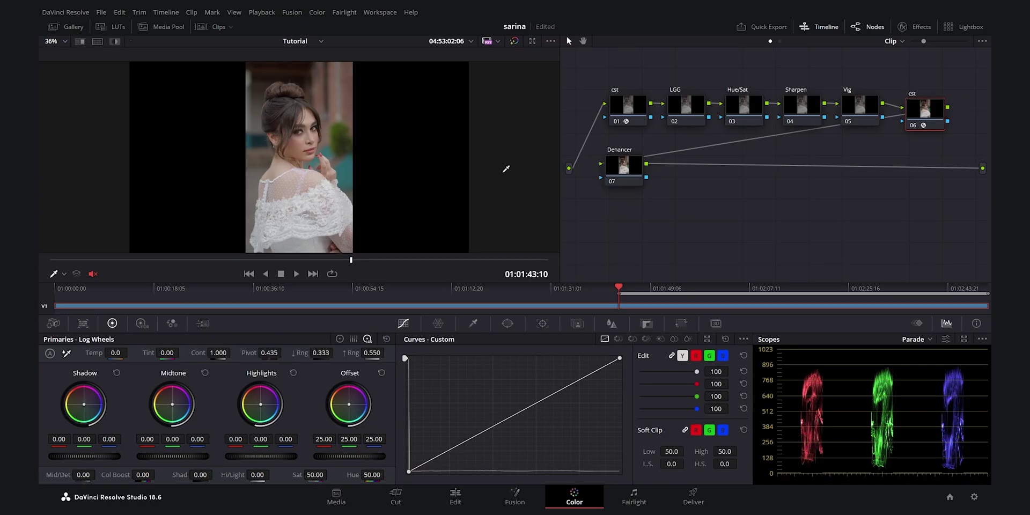
On the LGG node, set the primary Lift to -0.02 and Gamma to 0.01
click(684, 111)
click(339, 339)
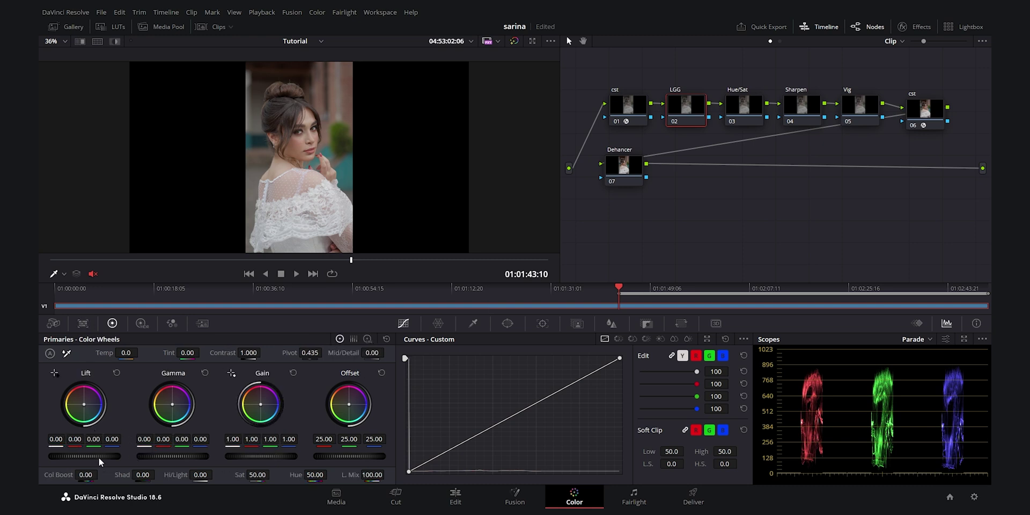
scroll(88, 456, down, 1)
scroll(88, 456, down, 1)
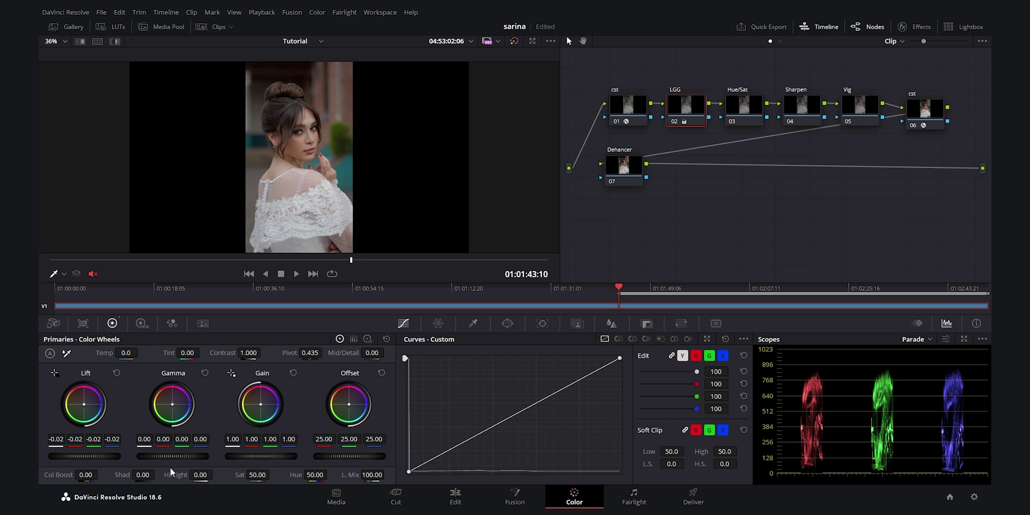
scroll(173, 456, up, 1)
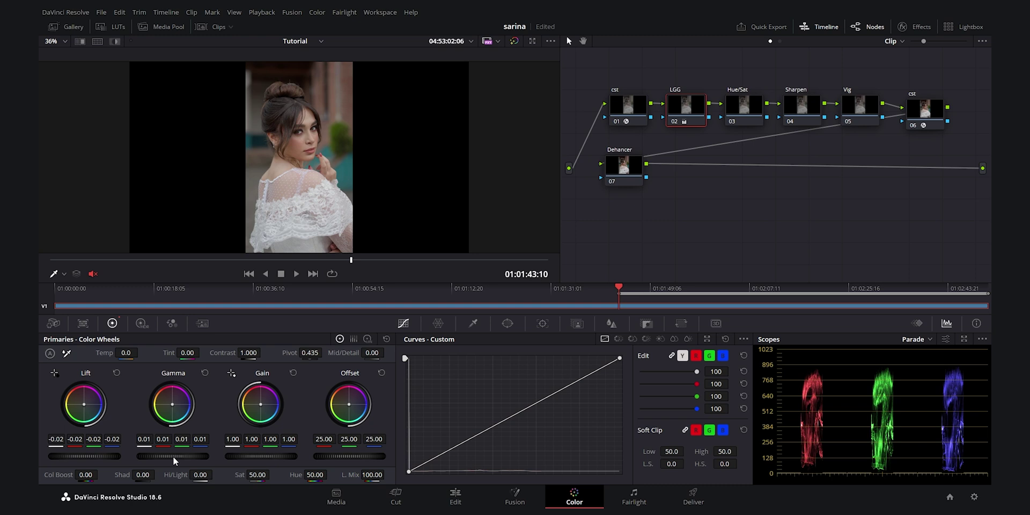
Lower the LGG node's highlight adjustment to -10 and its midtone detail to -35, checking the softening on the face
drag(175, 474, 216, 475)
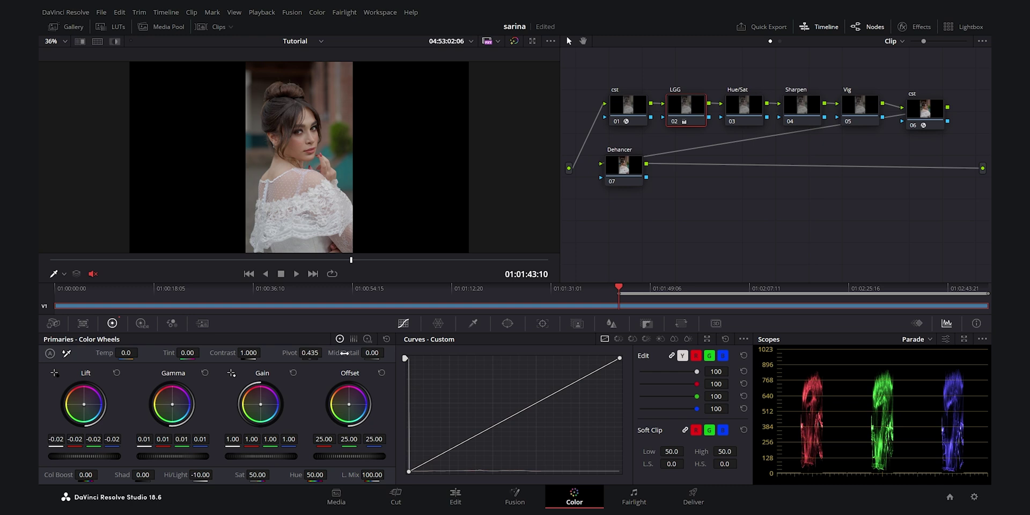
scroll(342, 138, up, 6)
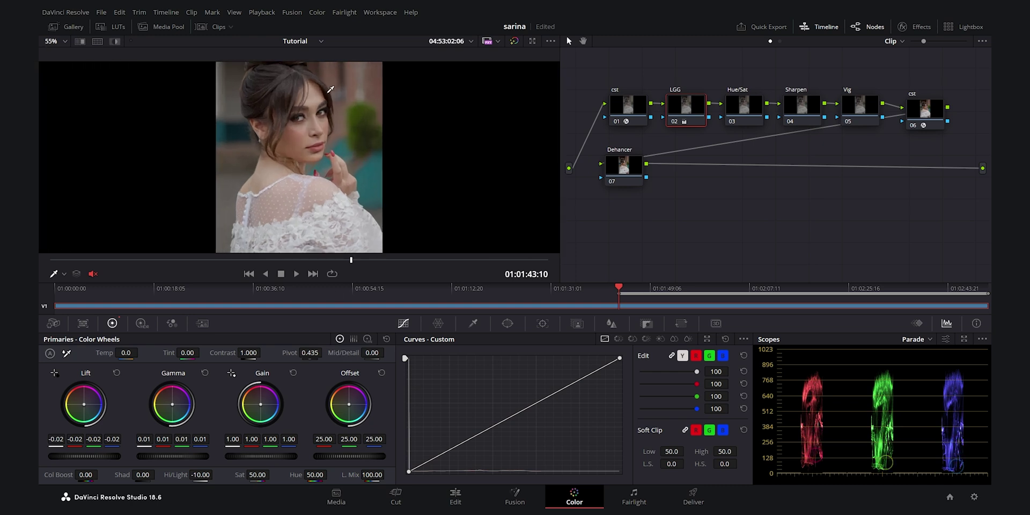
scroll(343, 138, up, 1)
drag(351, 354, 332, 354)
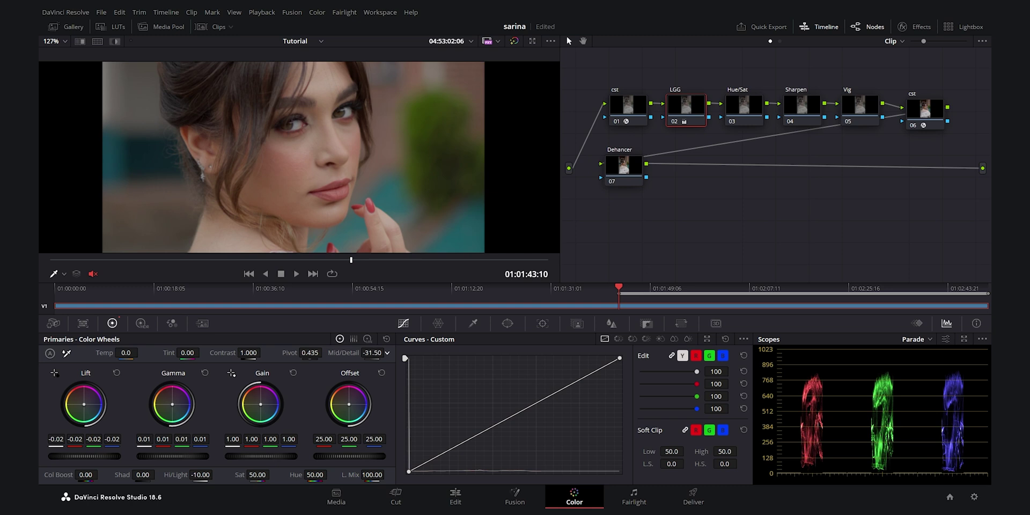
drag(354, 354, 352, 355)
scroll(308, 154, down, 3)
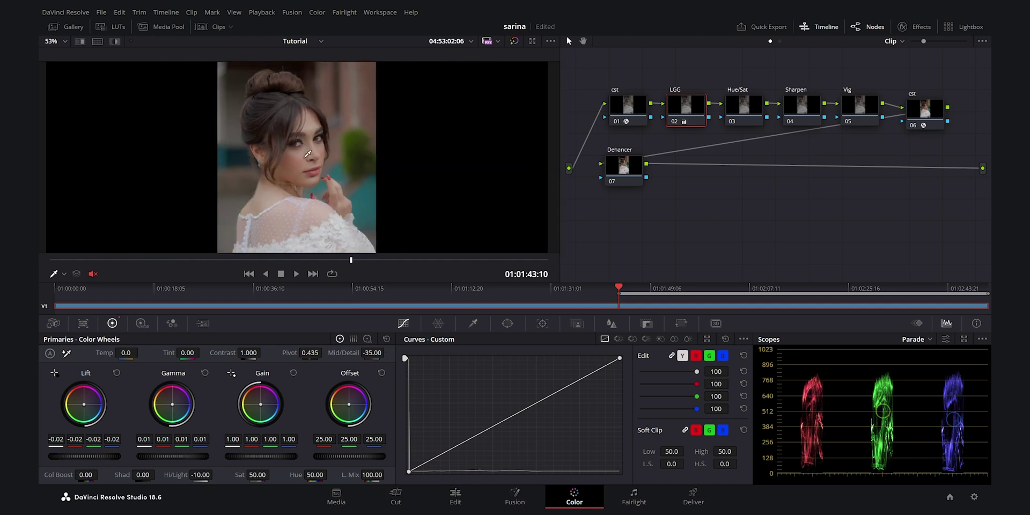
scroll(308, 154, down, 1)
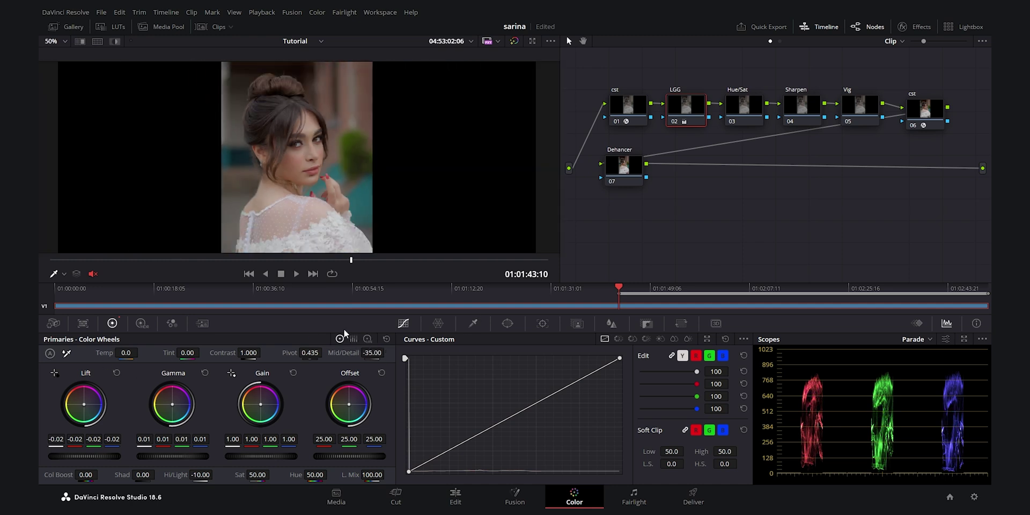
Darken the LGG node's shadows to -0.04 with the Log wheels
click(368, 338)
scroll(322, 123, down, 2)
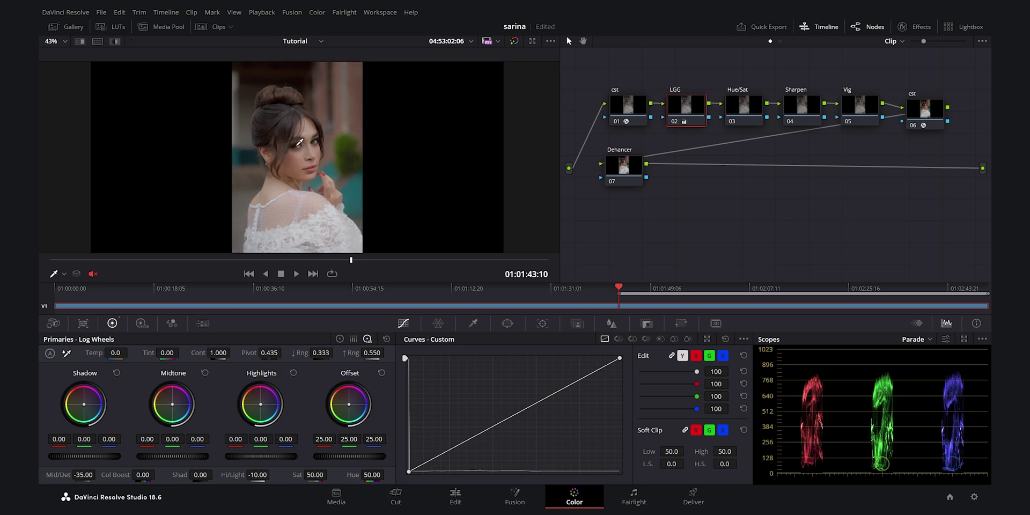
scroll(299, 142, up, 4)
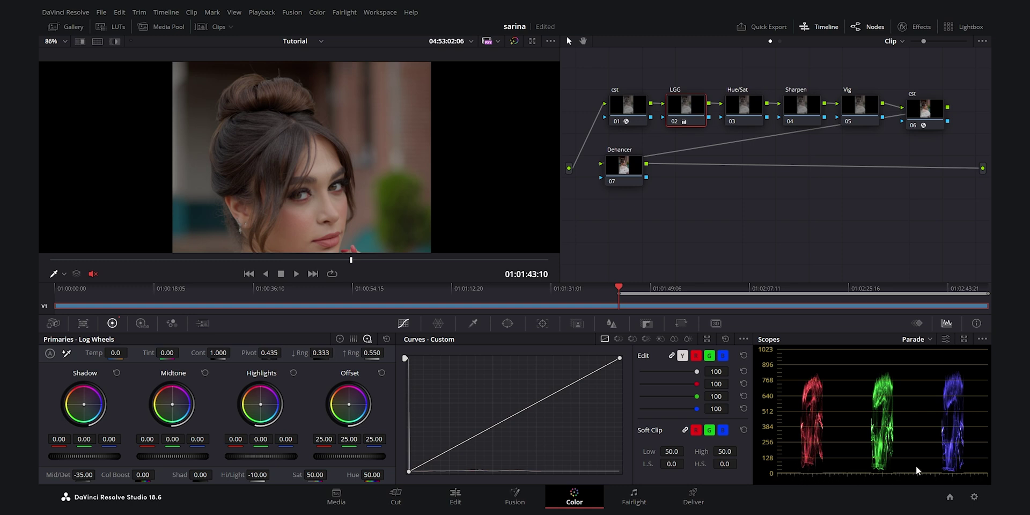
drag(94, 455, 96, 455)
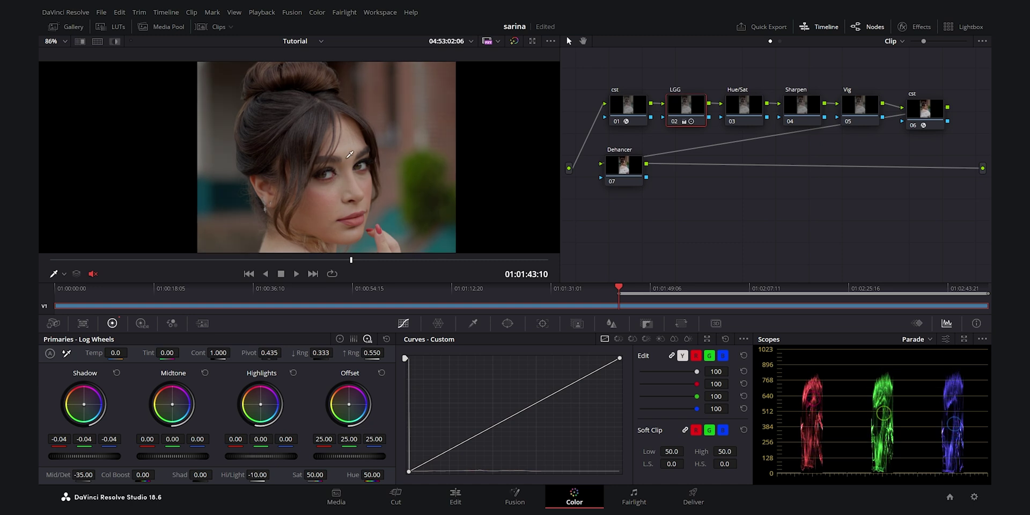
scroll(358, 160, down, 3)
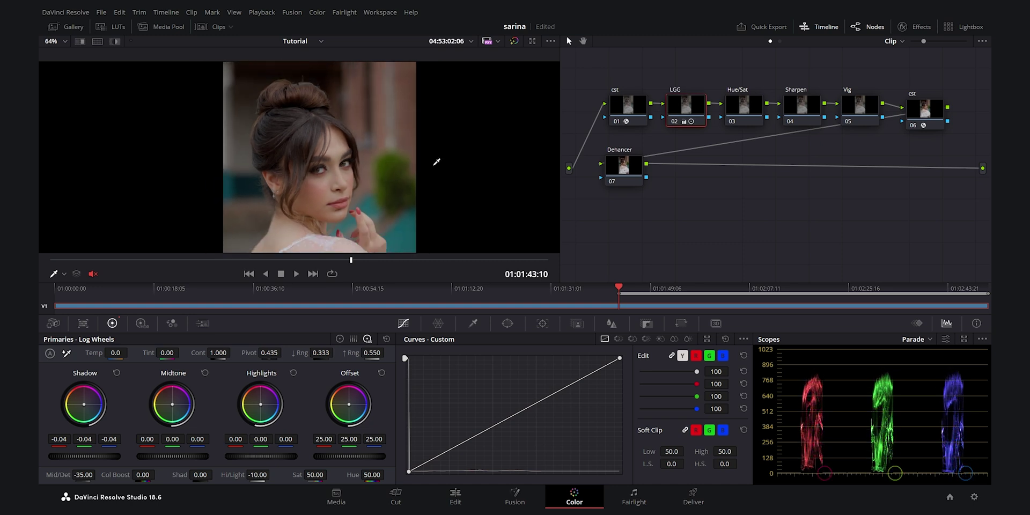
Raise the LGG node's global saturation to 1.15 with the High Dynamic Range color wheels
click(142, 323)
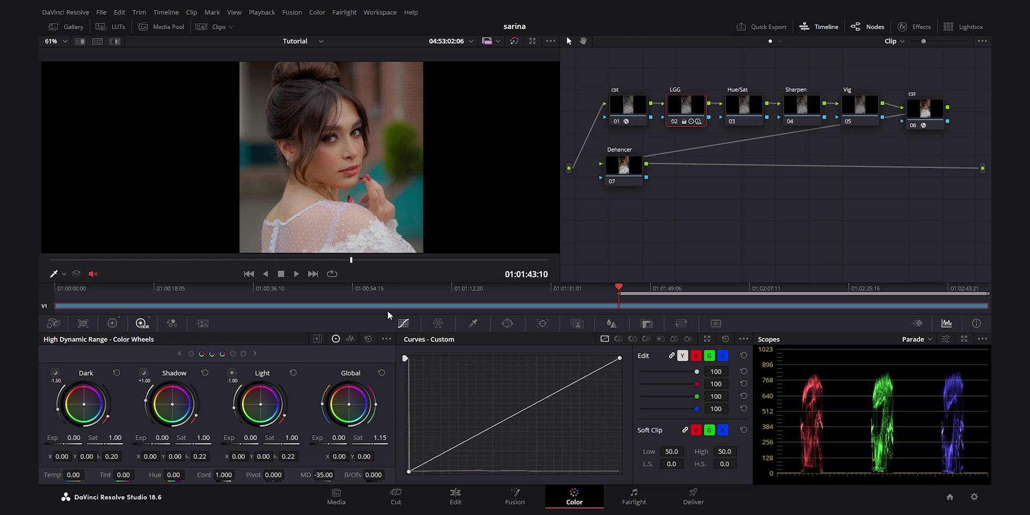
scroll(341, 173, down, 1)
scroll(341, 173, up, 1)
Try cooler temperatures on the LGG node's High Dynamic Range controls, and reset the temperature
drag(50, 476, 87, 474)
scroll(333, 170, down, 5)
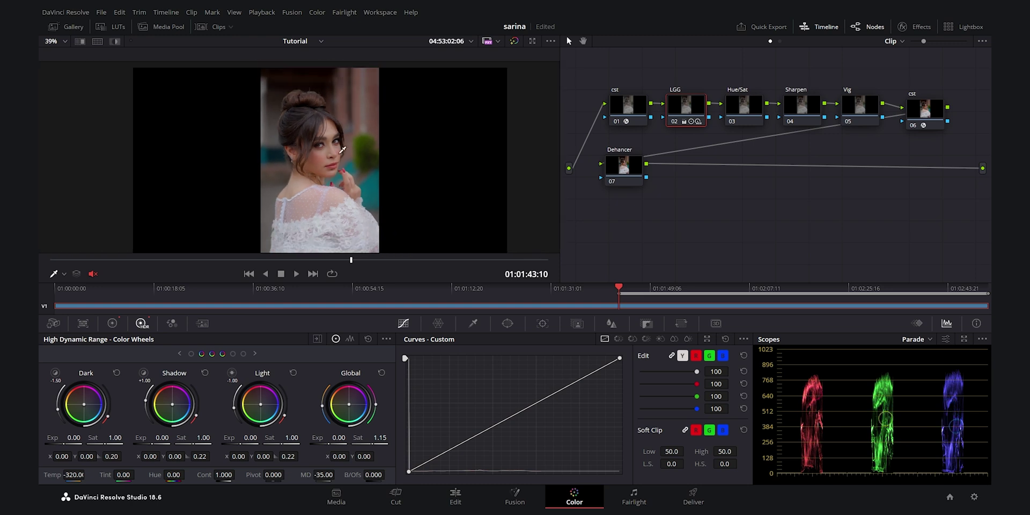
scroll(333, 170, up, 1)
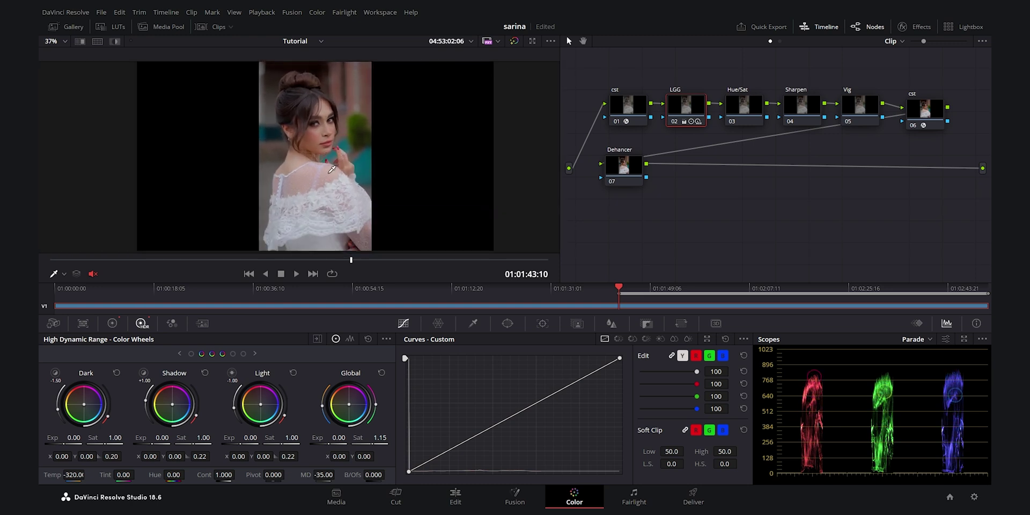
drag(75, 475, 86, 475)
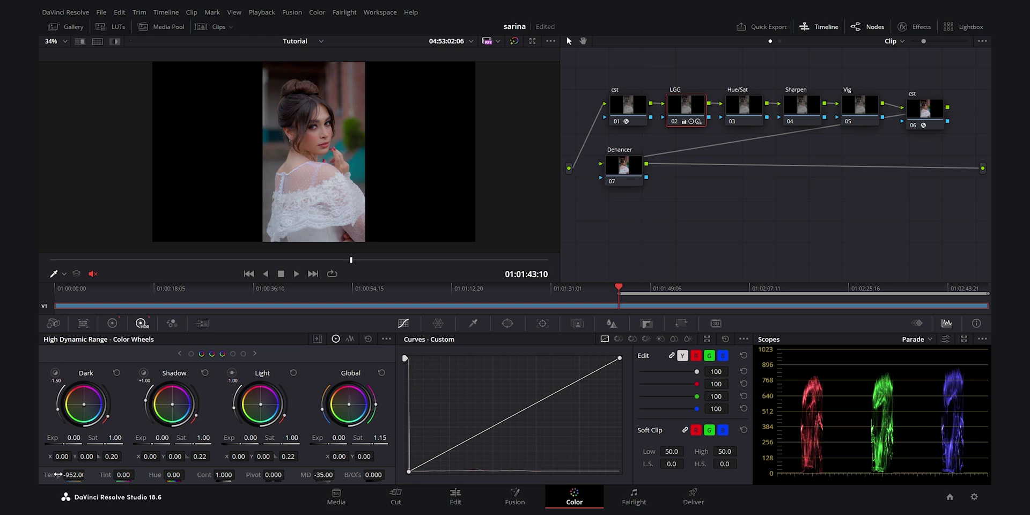
double_click(51, 475)
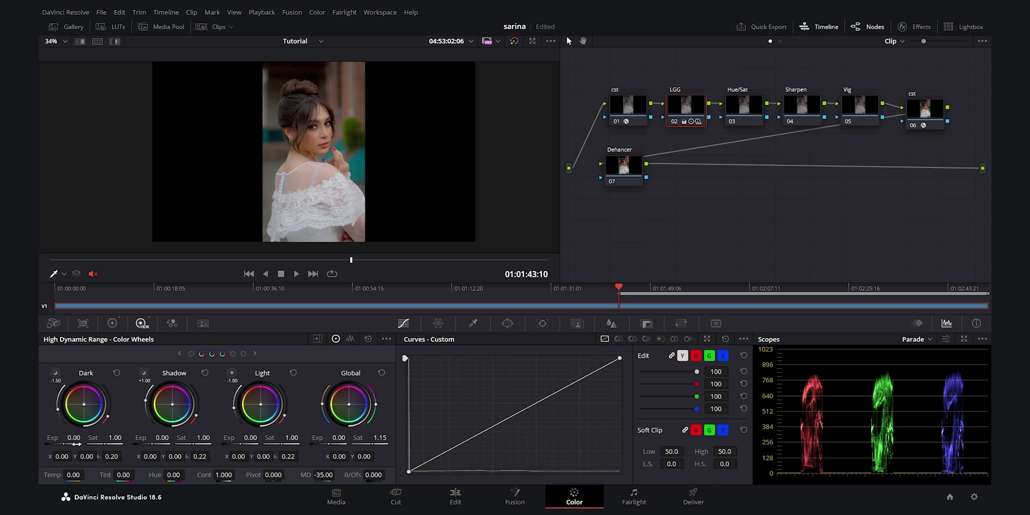
Cool the LGG node by setting its High Dynamic Range temperature to about -449.6, inspecting the skin and dress
drag(56, 478, 22, 478)
drag(52, 474, 46, 475)
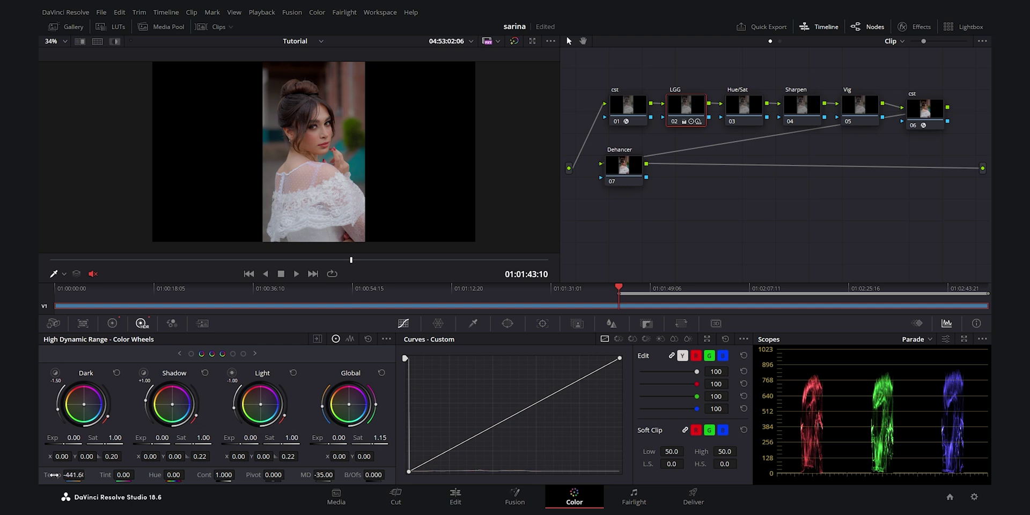
scroll(385, 192, up, 3)
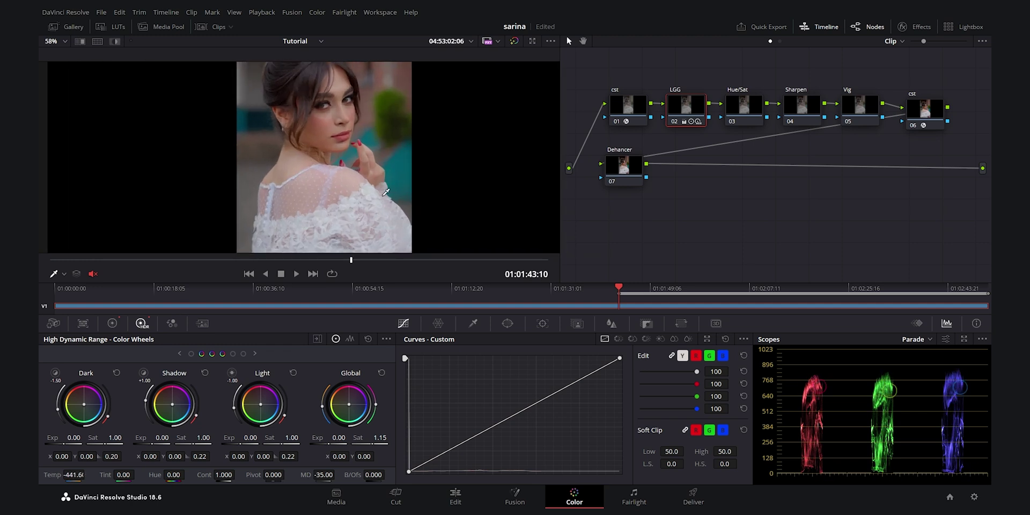
scroll(355, 188, down, 2)
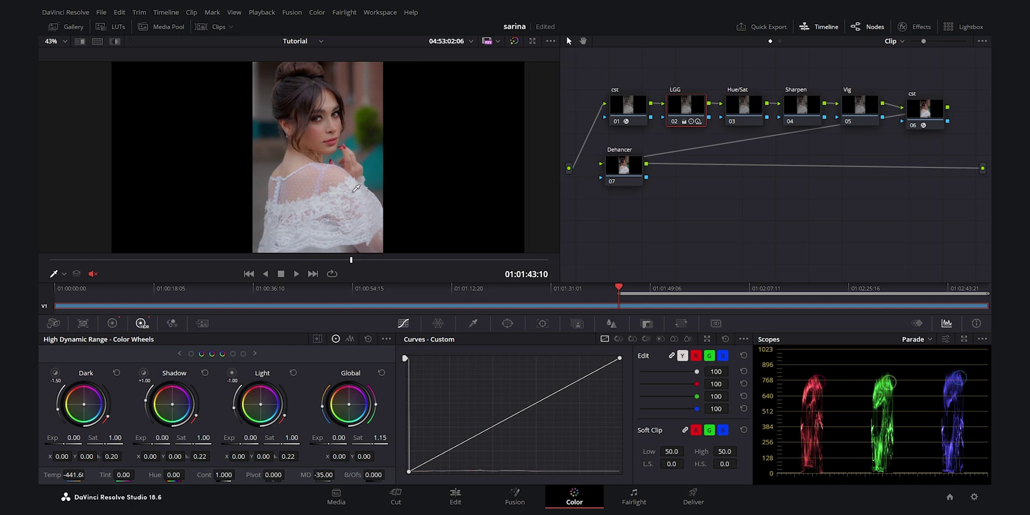
scroll(356, 189, down, 1)
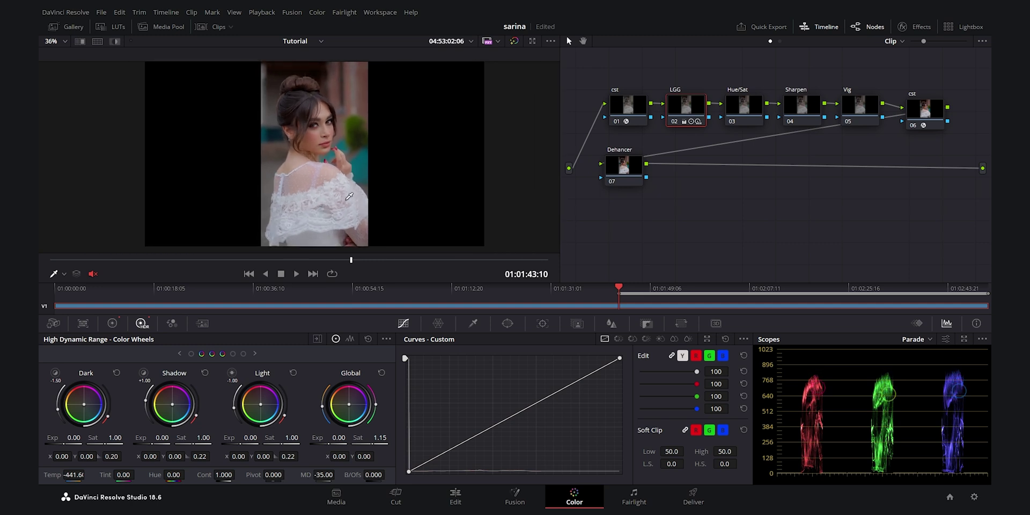
scroll(80, 475, down, 2)
scroll(362, 131, up, 2)
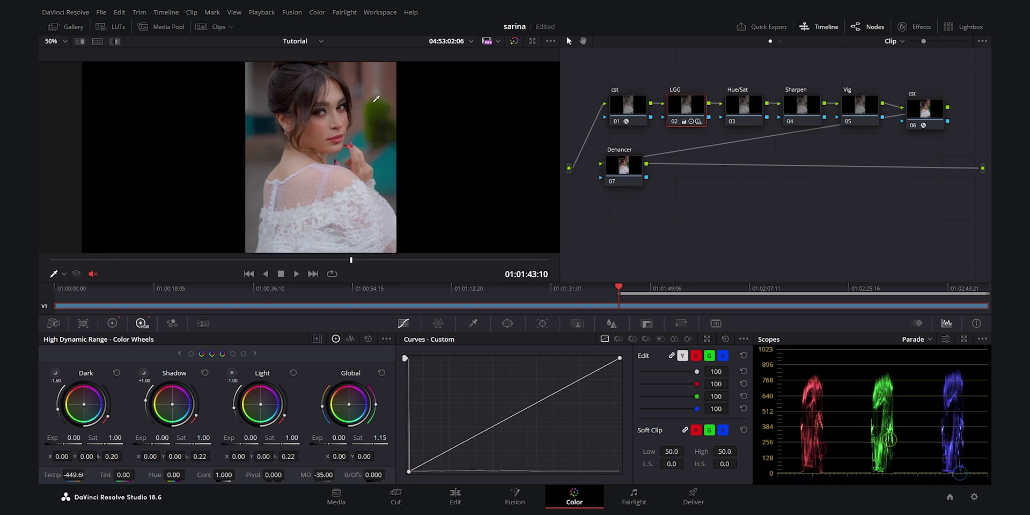
Set the LGG node's High Dynamic Range tint to -1.24 and check the image full screen
drag(109, 475, 99, 475)
scroll(349, 125, down, 1)
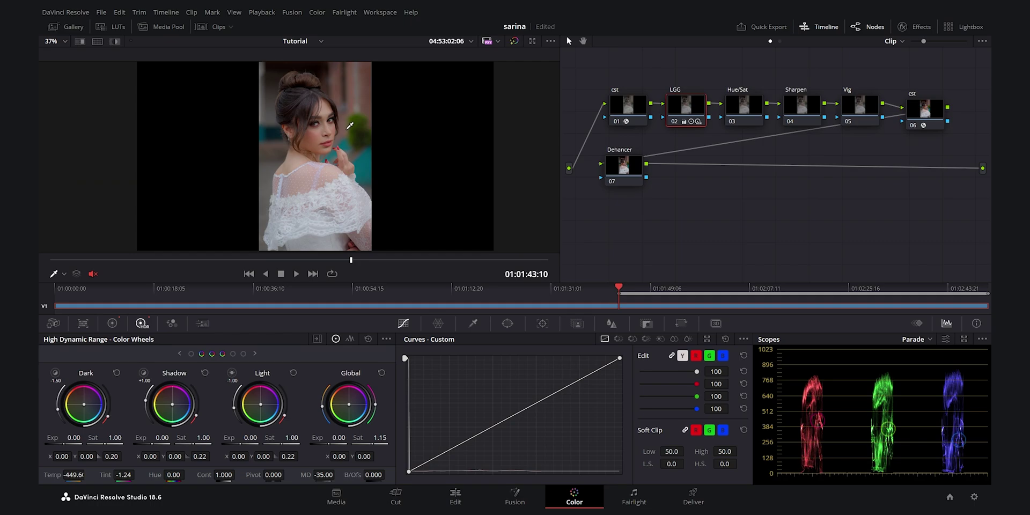
key(ctrl+f)
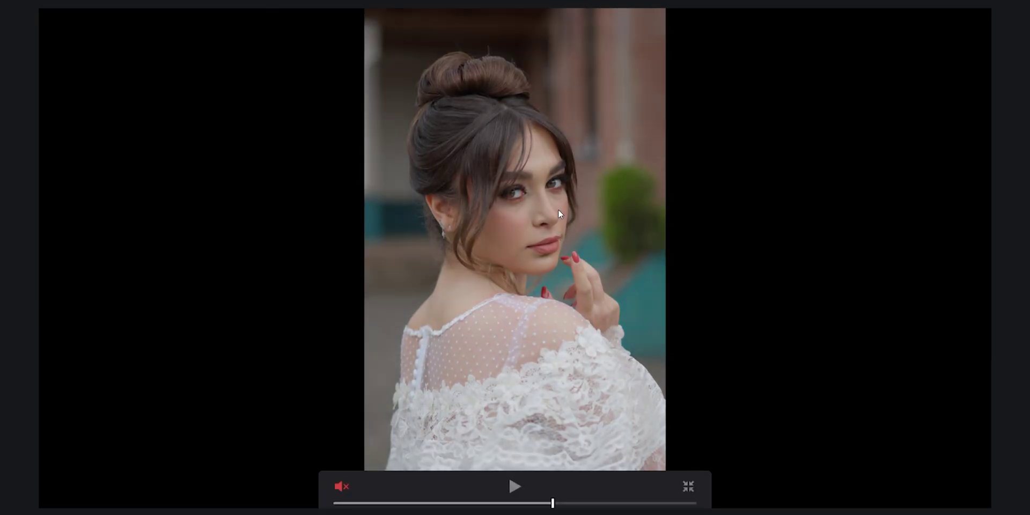
key(ctrl+f)
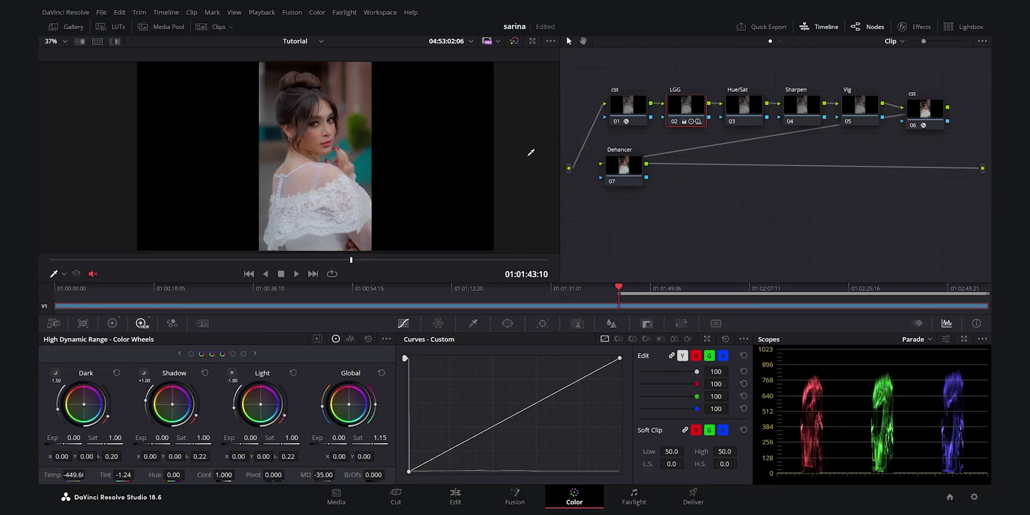
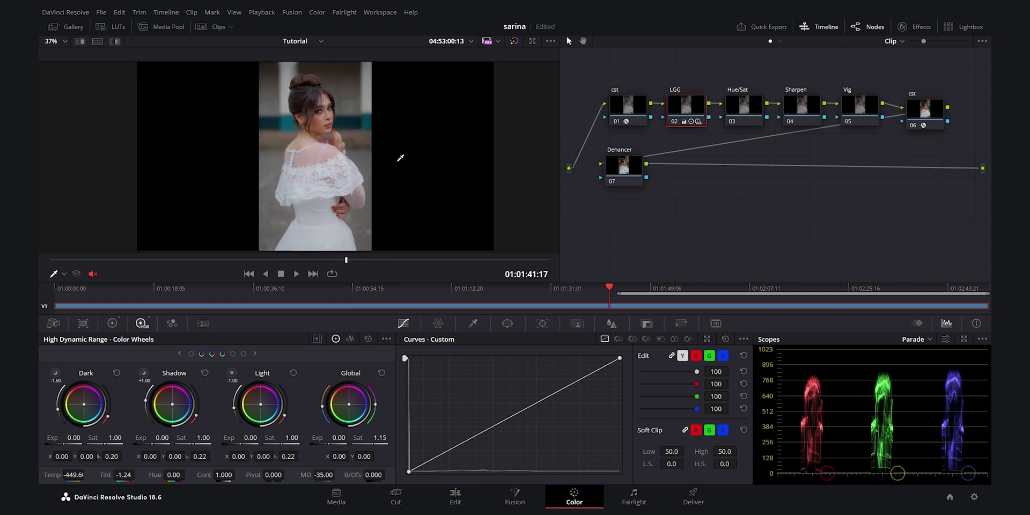
On the Hue/Sat node, sample the teal background for the Hue Vs Sat curve, lower its saturation to 0.60 and check full screen
click(739, 123)
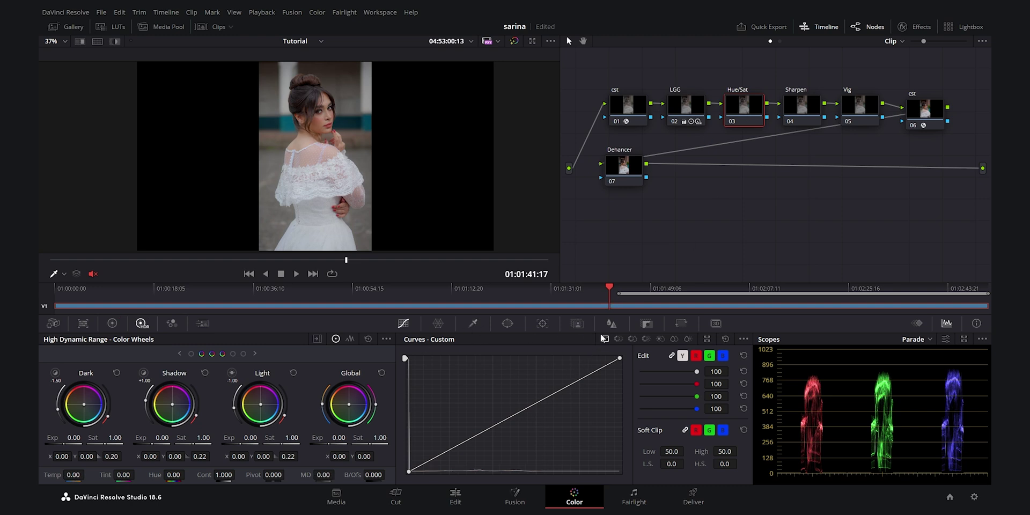
click(618, 339)
click(632, 338)
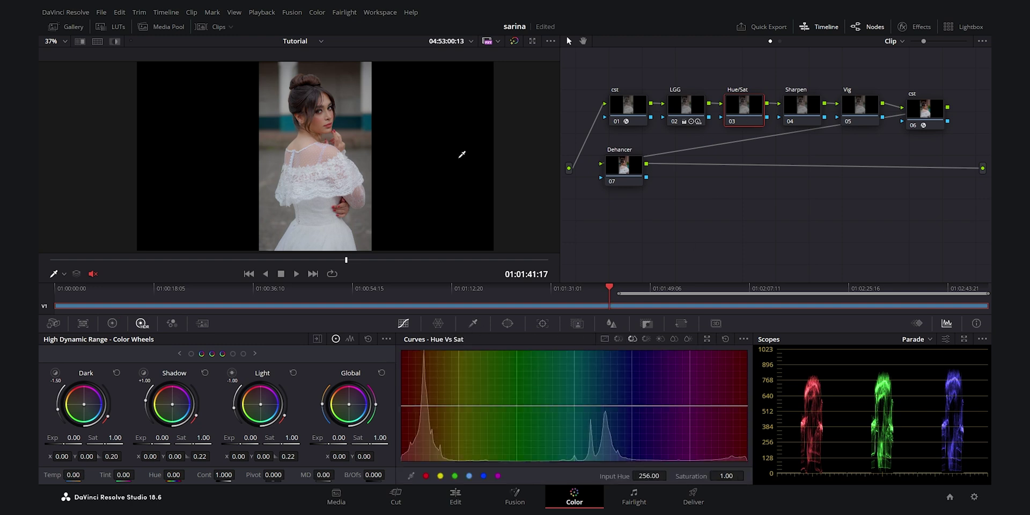
click(292, 118)
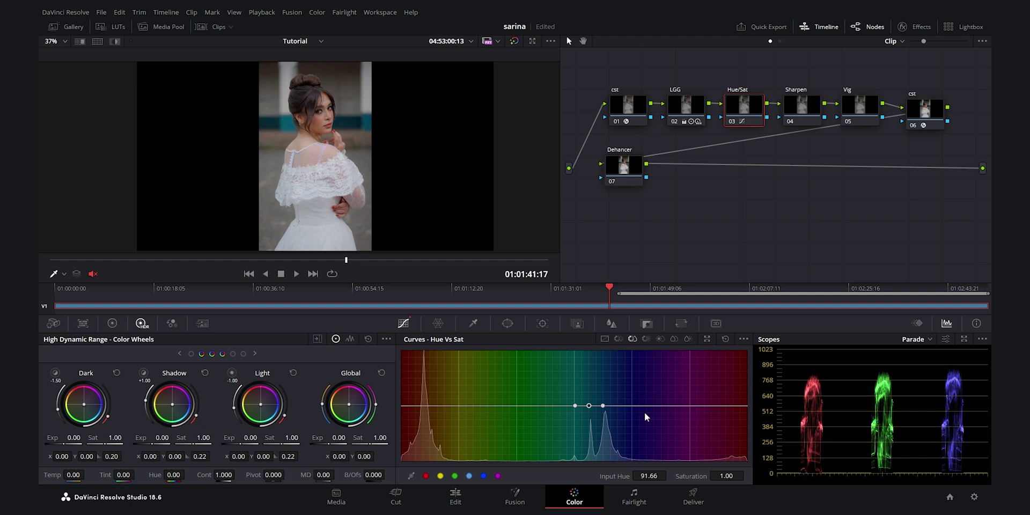
click(614, 406)
drag(615, 406, 598, 428)
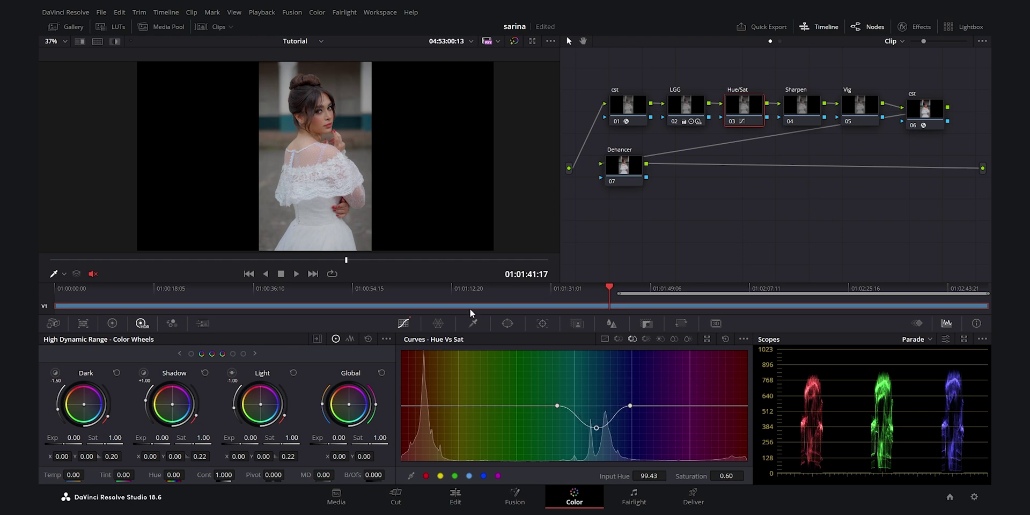
key(ctrl+f)
mouse_move(342, 210)
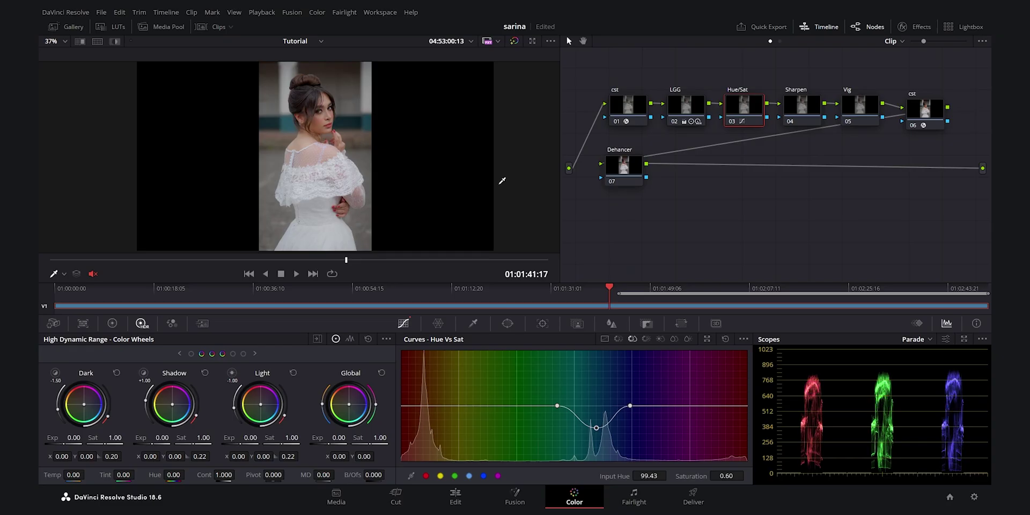
key(ctrl+f)
Sharpen the image on the Sharpen node by setting the linked RGB radius to 0.47
click(809, 115)
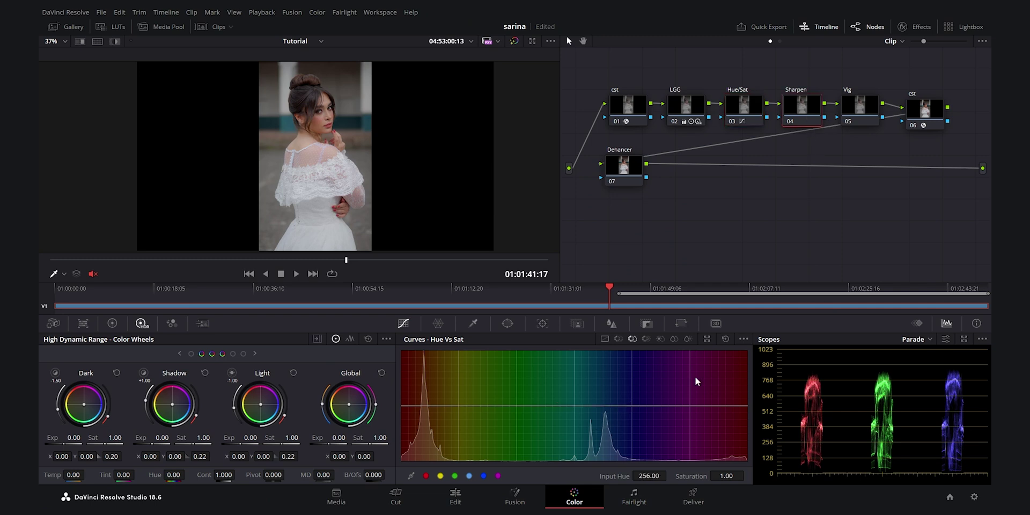
click(645, 323)
click(713, 339)
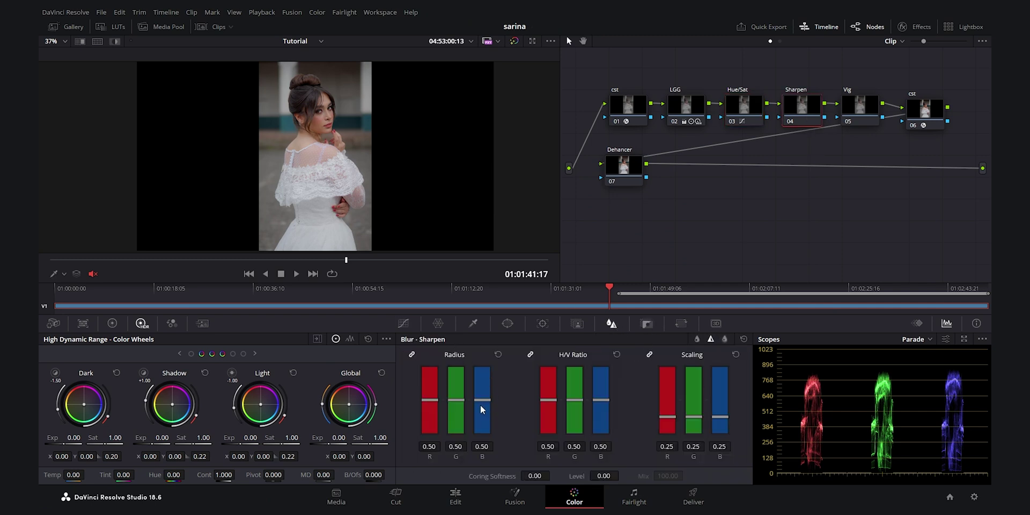
drag(481, 407, 480, 408)
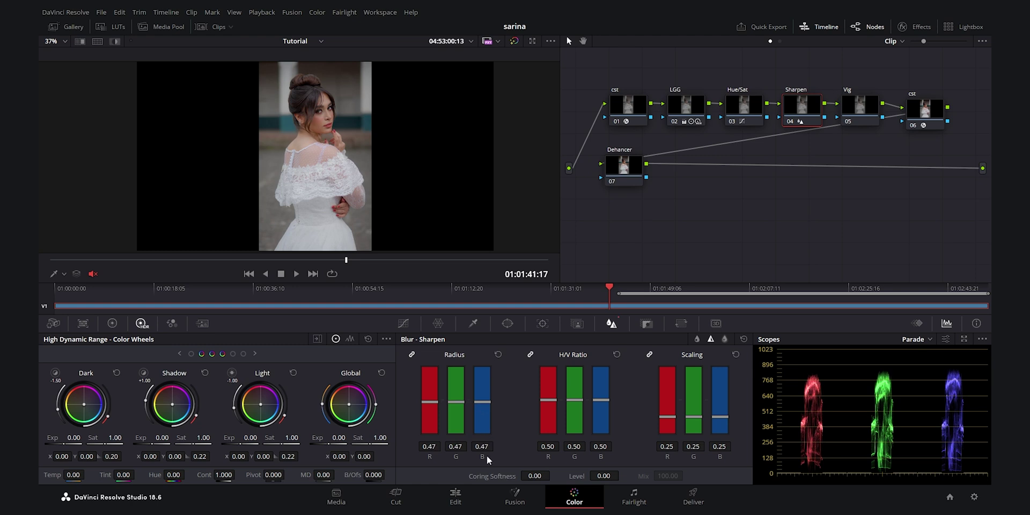
Compare the face with the Sharpen node enabled and disabled at close range, and inspect the whole image full screen
scroll(337, 86, up, 6)
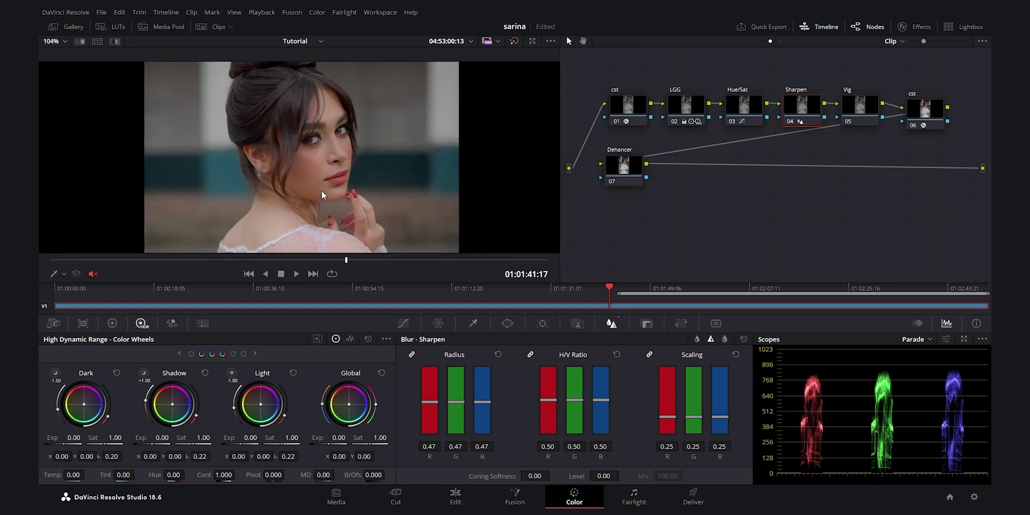
key(ctrl+d)
key(ctrl+d)
key(ctrl+d)
key(ctrl+d)
scroll(359, 130, up, 2)
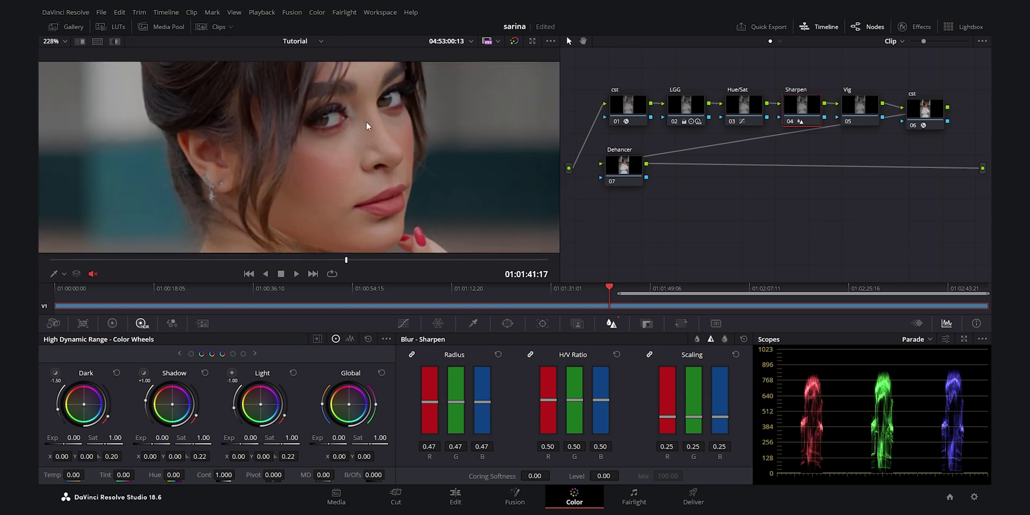
key(ctrl+d)
key(ctrl+d)
key(ctrl+d)
key(ctrl+d)
scroll(382, 159, down, 3)
key(ctrl+f)
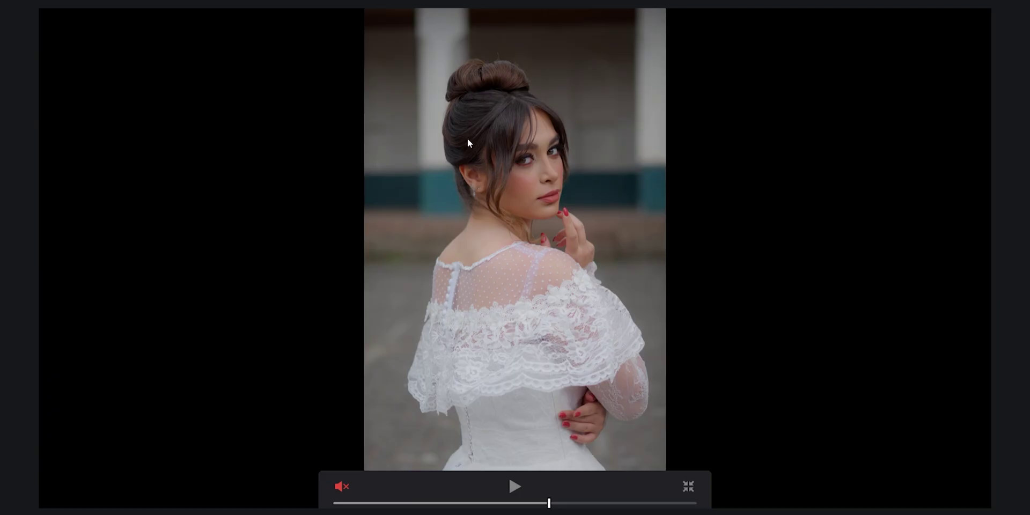
key(ctrl+f)
scroll(349, 154, down, 2)
scroll(349, 154, down, 2)
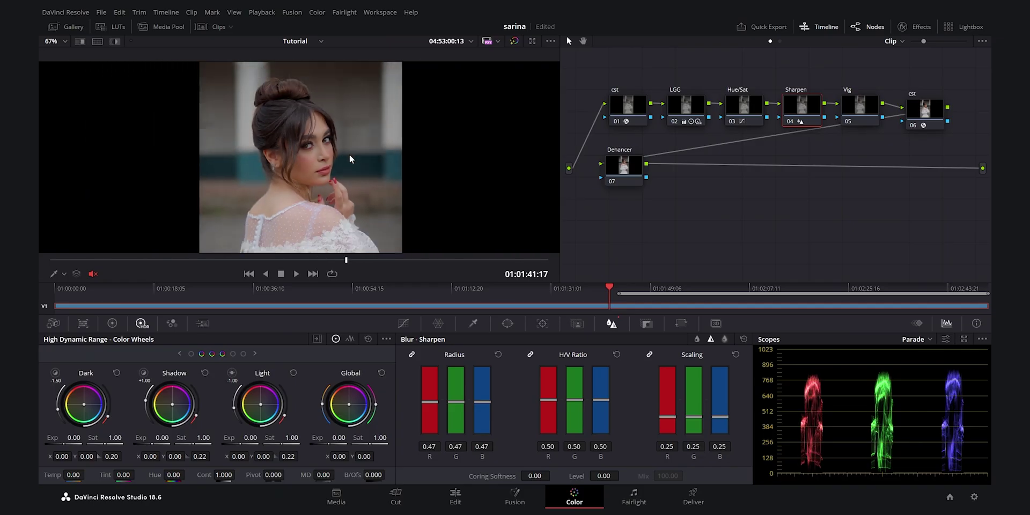
Add a circular power window on the Vig node and reshape it into a tall oval filling the portrait frame
click(854, 114)
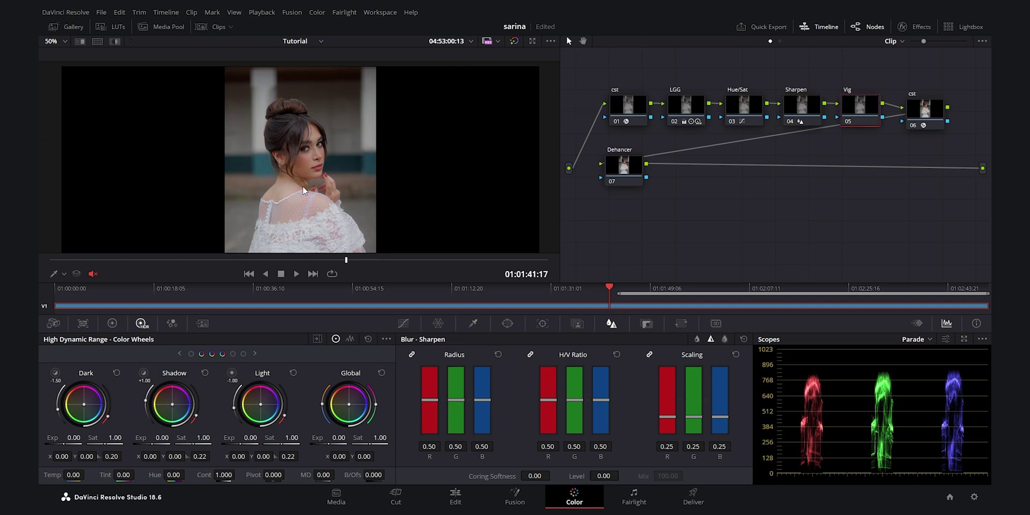
scroll(303, 185, down, 2)
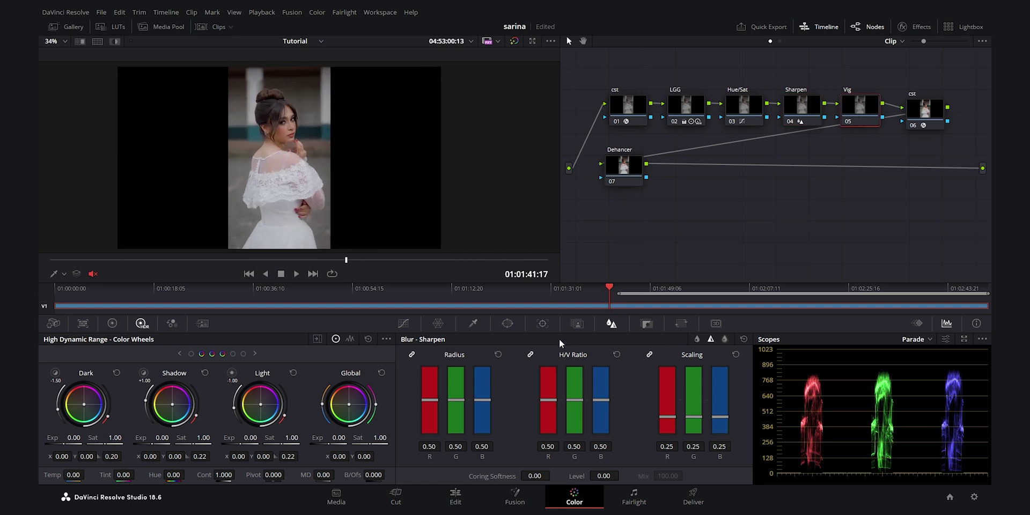
click(508, 323)
click(417, 403)
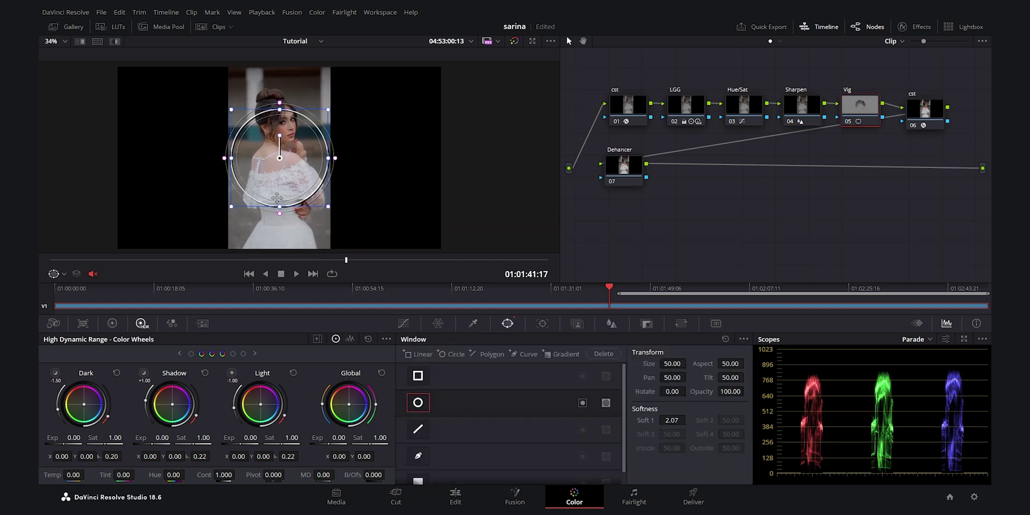
drag(284, 212, 280, 250)
drag(328, 158, 301, 170)
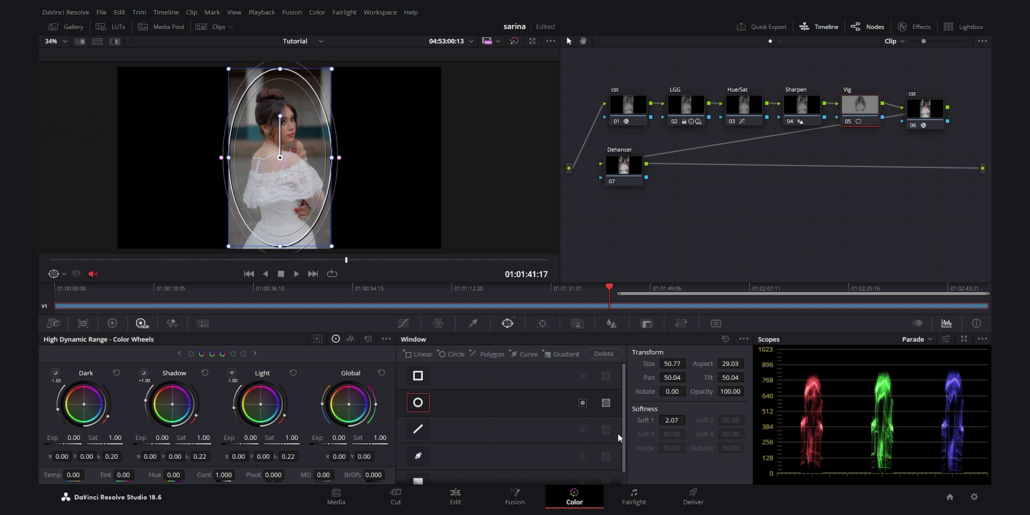
Invert the oval window on the Vig node, set Soft 1 to 10.57 and highlight the affected area
click(583, 403)
drag(651, 421, 681, 420)
click(116, 41)
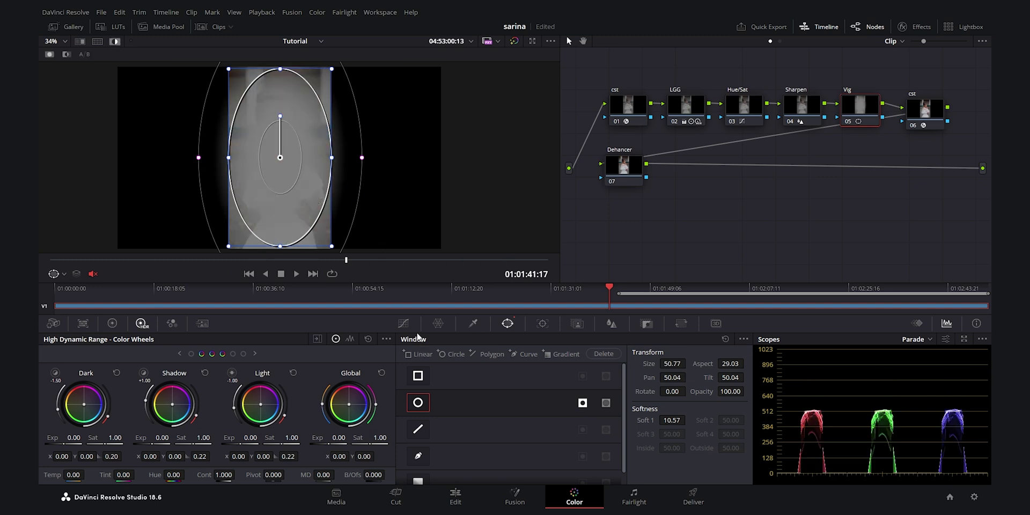
Darken the vignette area by pulling the Vig node's custom curve down slightly around the midtones, and turn off the highlight view
click(404, 323)
click(605, 339)
drag(517, 413, 521, 425)
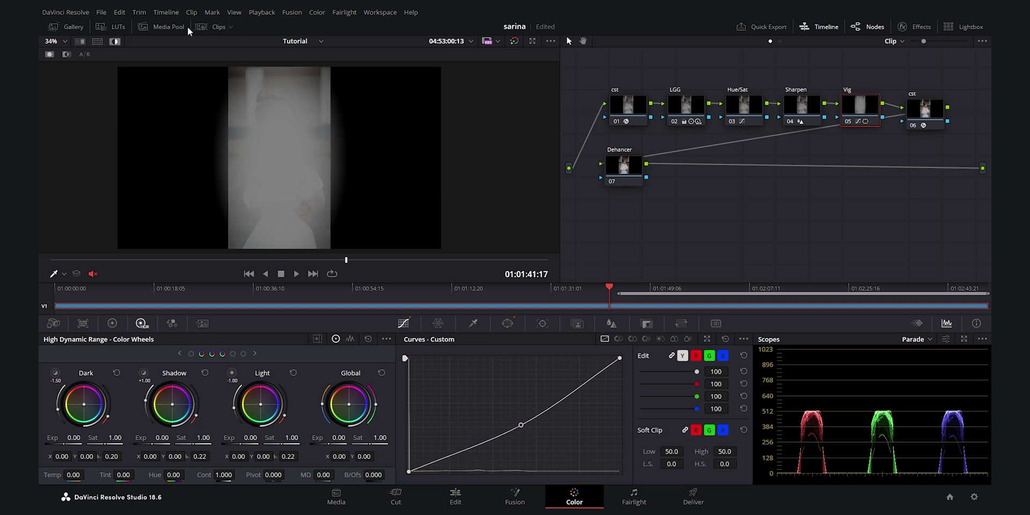
click(114, 41)
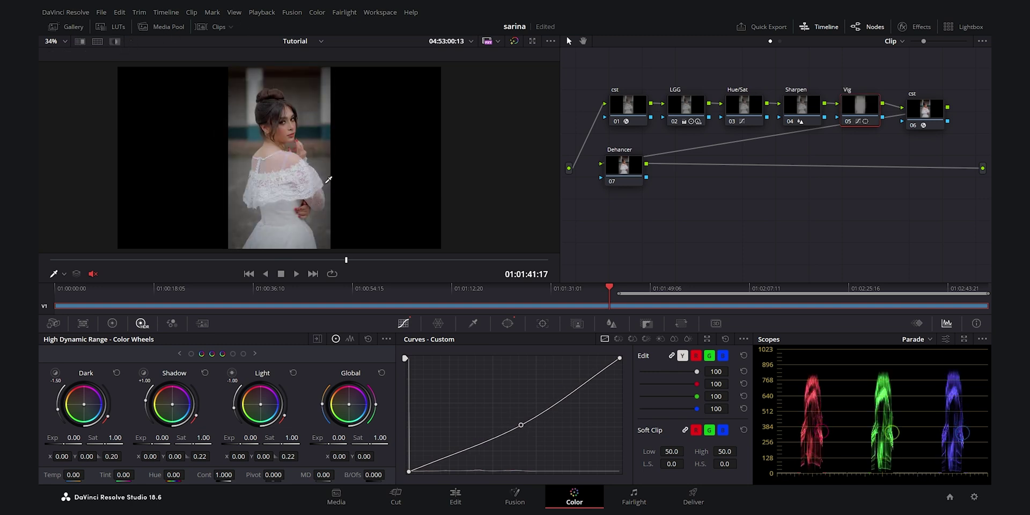
Compare the image full screen with the whole grade bypassed and active
key(ctrl+f)
key(shift+d)
key(shift+d)
key(shift+d)
key(shift+d)
key(shift+d)
key(shift+d)
key(shift+d)
key(shift+d)
key(ctrl+f)
Compare the image with the Vig node disabled and enabled
key(ctrl+d)
key(ctrl+d)
key(ctrl+d)
key(ctrl+d)
key(ctrl+d)
key(ctrl+d)
key(ctrl+d)
key(ctrl+d)
Find the Dehancer Pro 7.1.4 effect and apply it to the Dehancer node
click(627, 177)
click(902, 29)
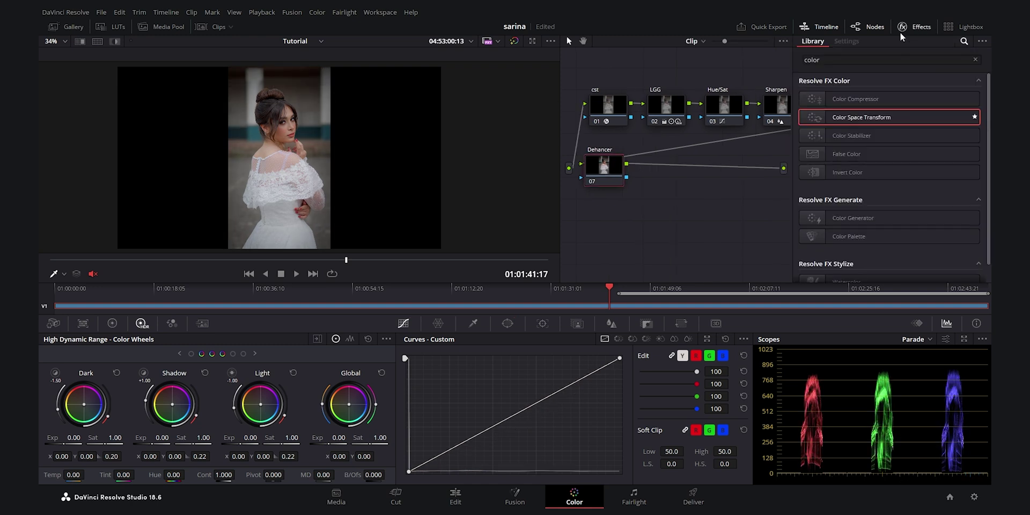
double_click(889, 62)
text(deha)
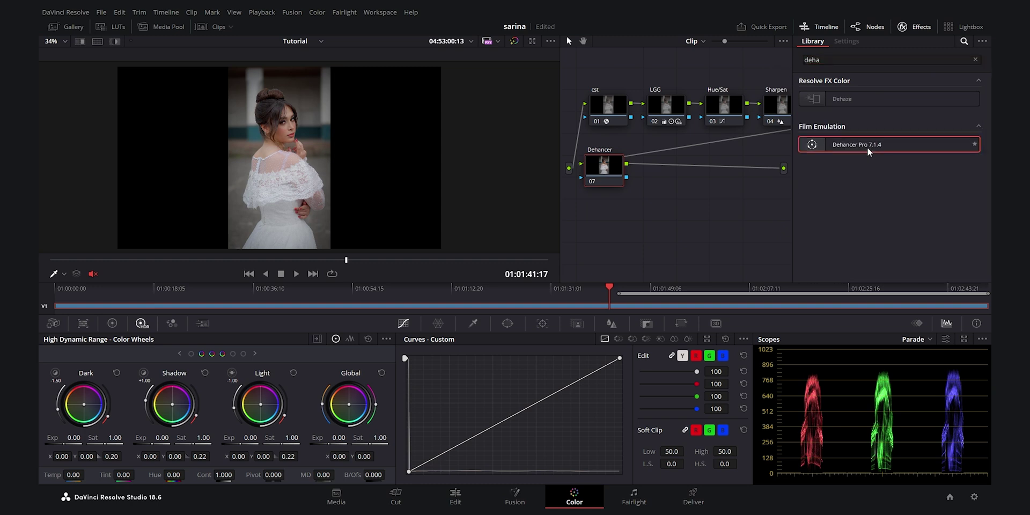
drag(867, 147, 600, 168)
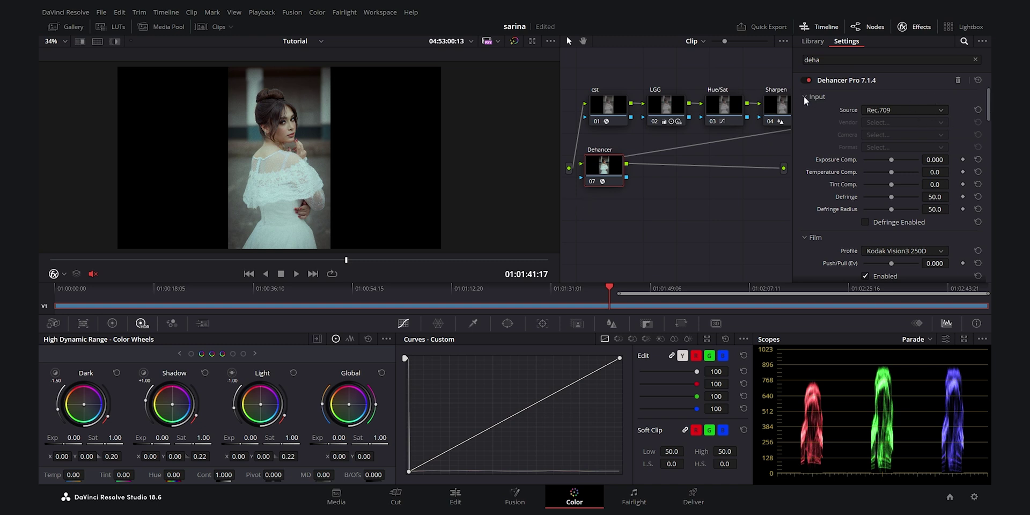
Set Dehancer's film profile to Kodak Gold 200
drag(990, 106, 990, 117)
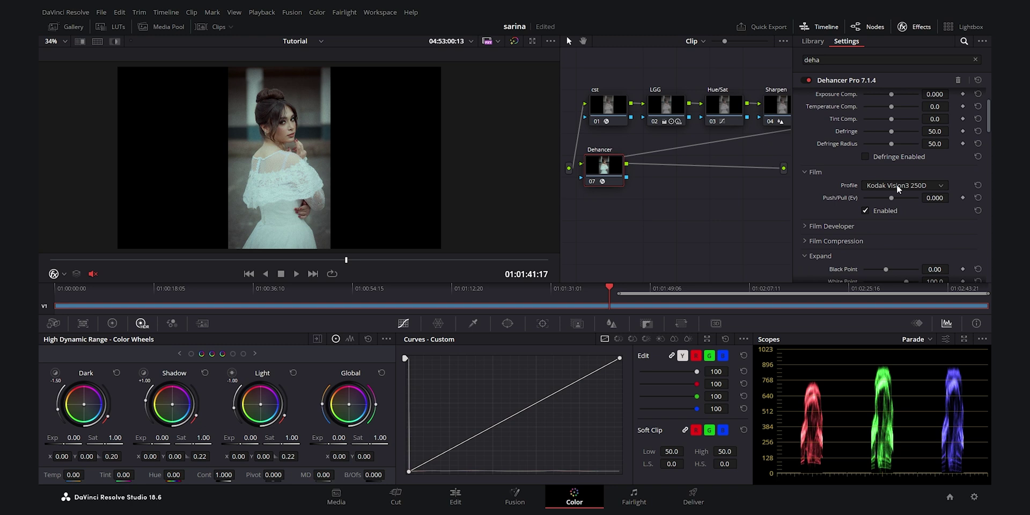
click(896, 185)
scroll(918, 242, up, 3)
scroll(918, 242, up, 6)
drag(988, 201, 978, 248)
click(888, 265)
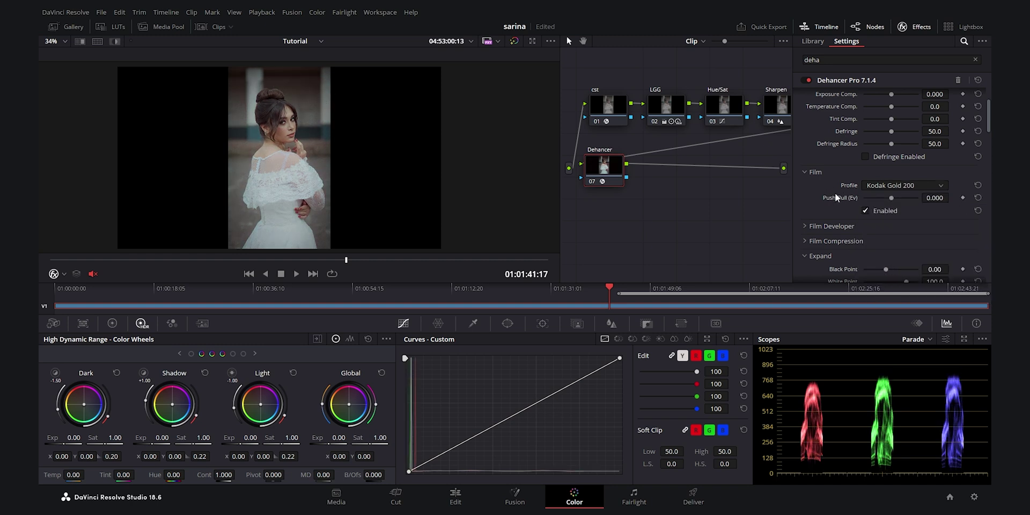
Enable Dehancer's Film Developer, set Contrast Boost to 15.6 and compare the face with the section off and on
scroll(820, 182, down, 3)
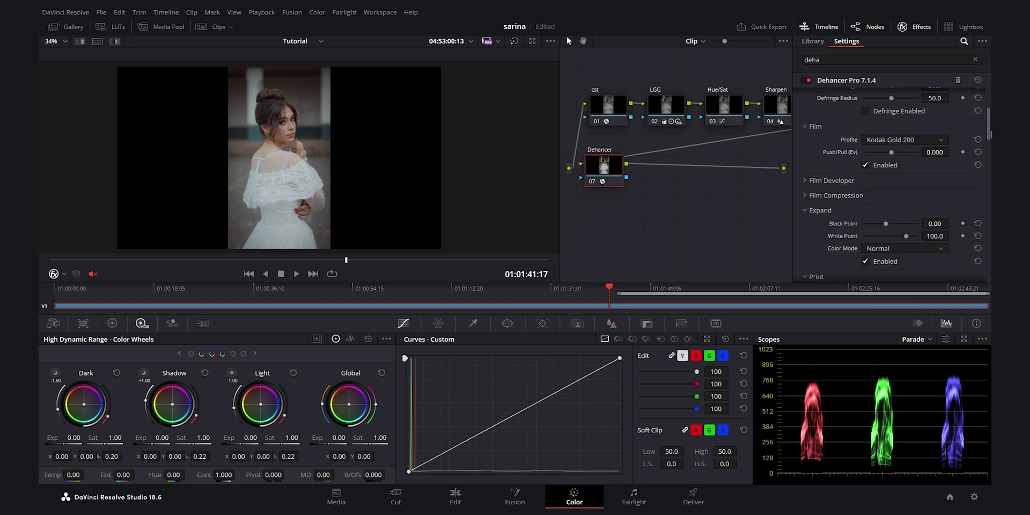
click(808, 180)
click(807, 166)
click(866, 229)
drag(893, 181, 895, 181)
scroll(298, 158, up, 4)
click(880, 229)
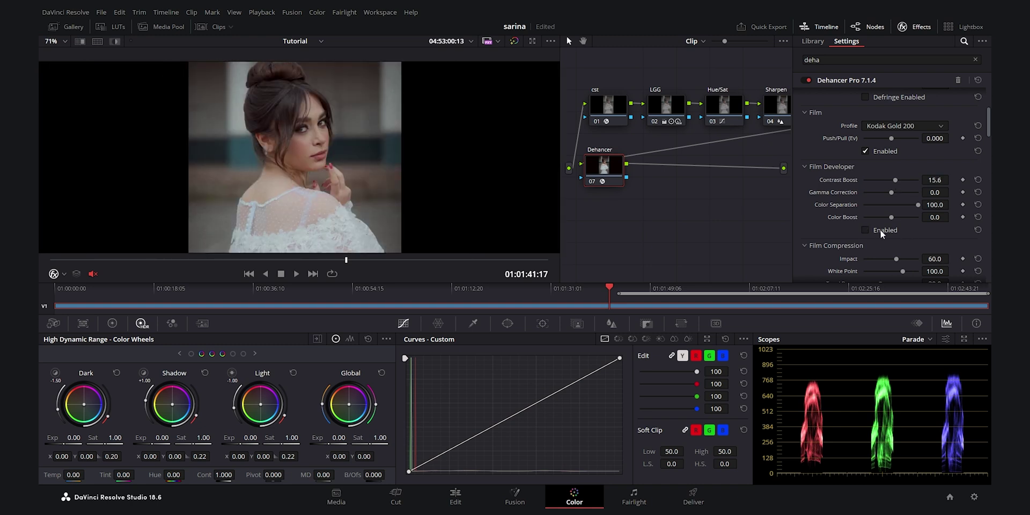
click(880, 230)
Set the Film Developer's Color Boost to 10.1
scroll(281, 173, down, 3)
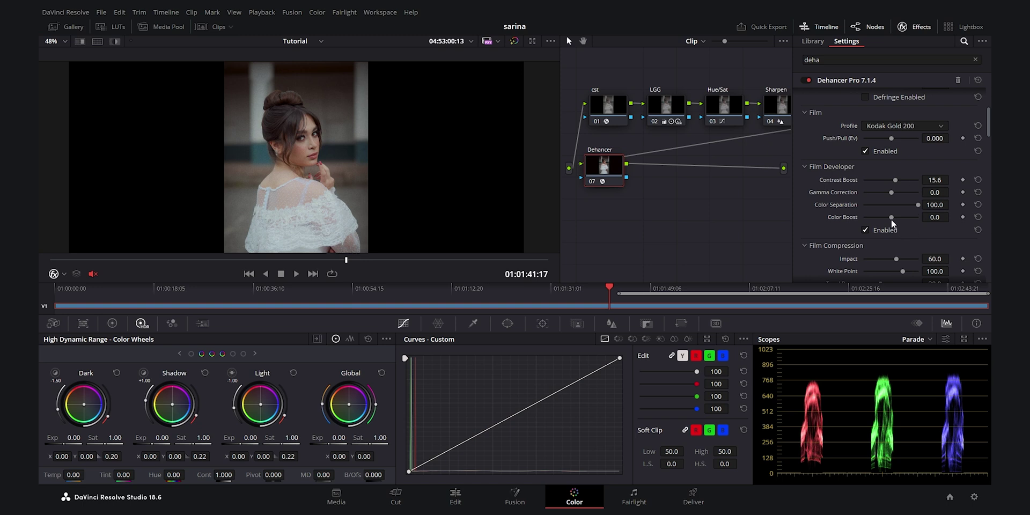
drag(890, 218, 893, 217)
scroll(957, 219, down, 2)
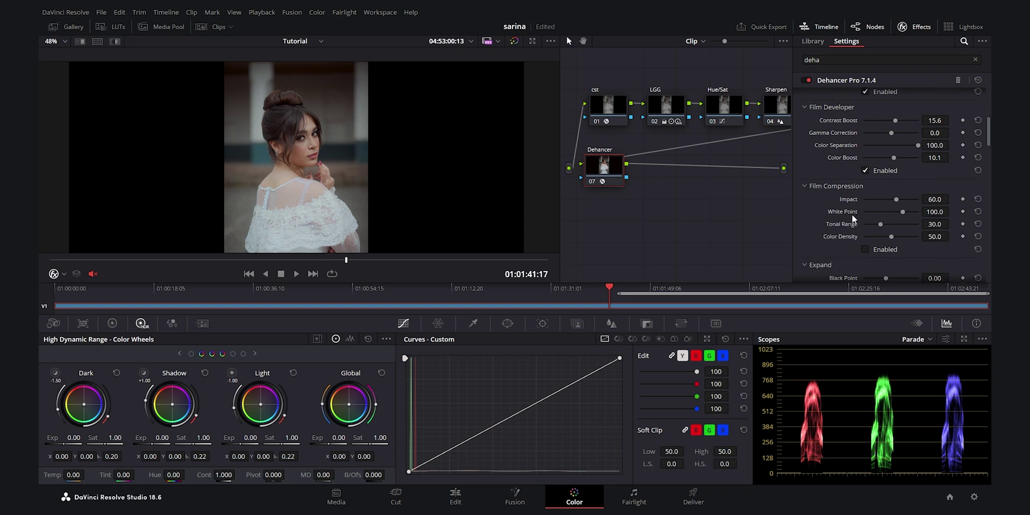
Set Dehancer's Expand black point to 2.03 and white point to 96.1 while checking the face up close
scroll(873, 204, down, 2)
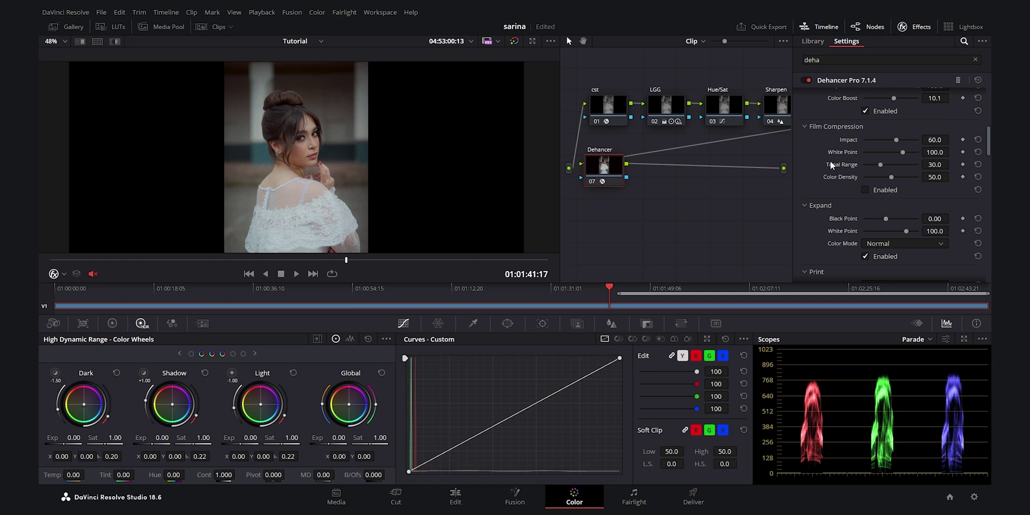
scroll(842, 209, down, 1)
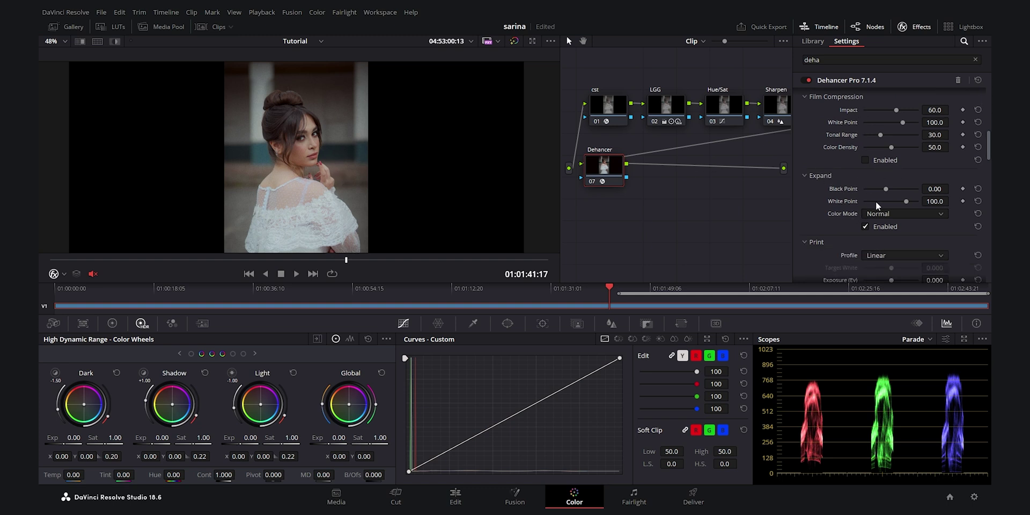
scroll(383, 159, up, 2)
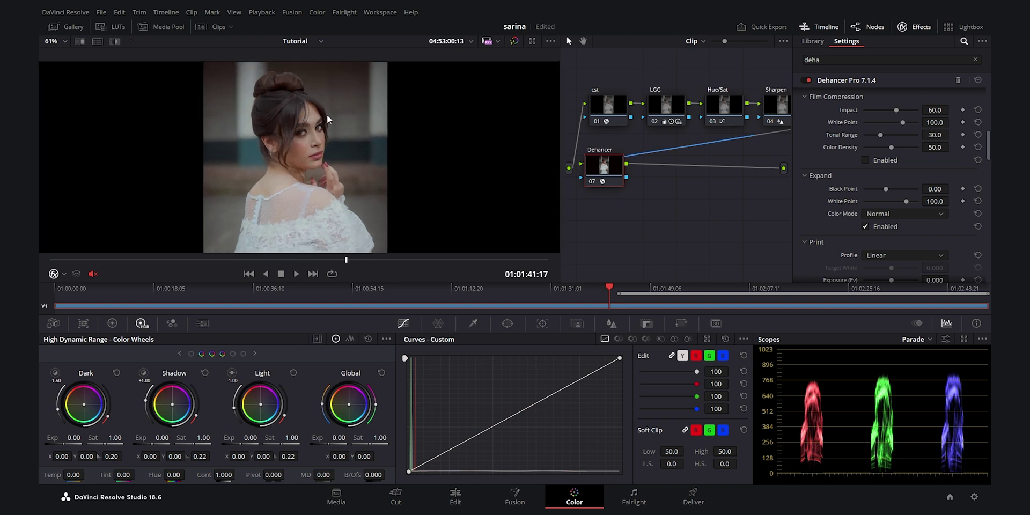
click(888, 188)
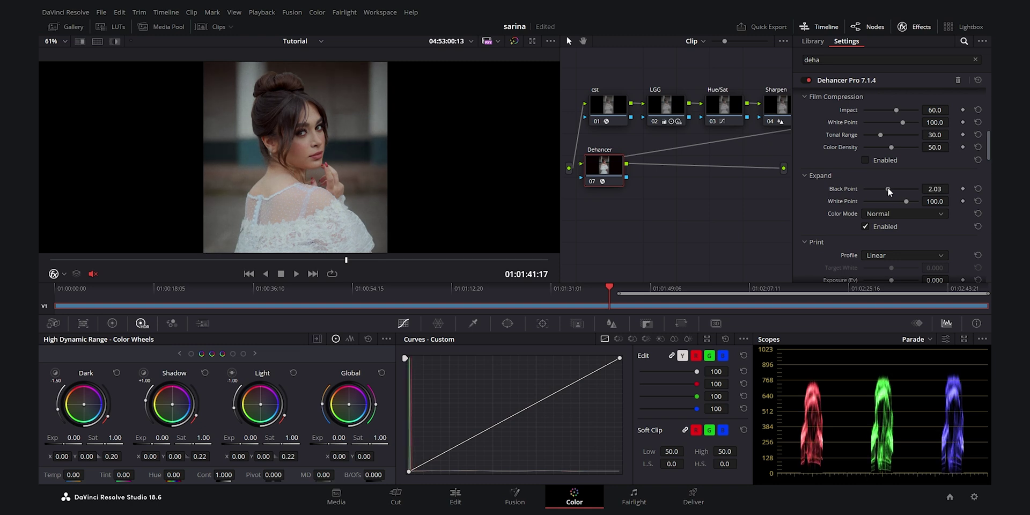
scroll(372, 145, up, 3)
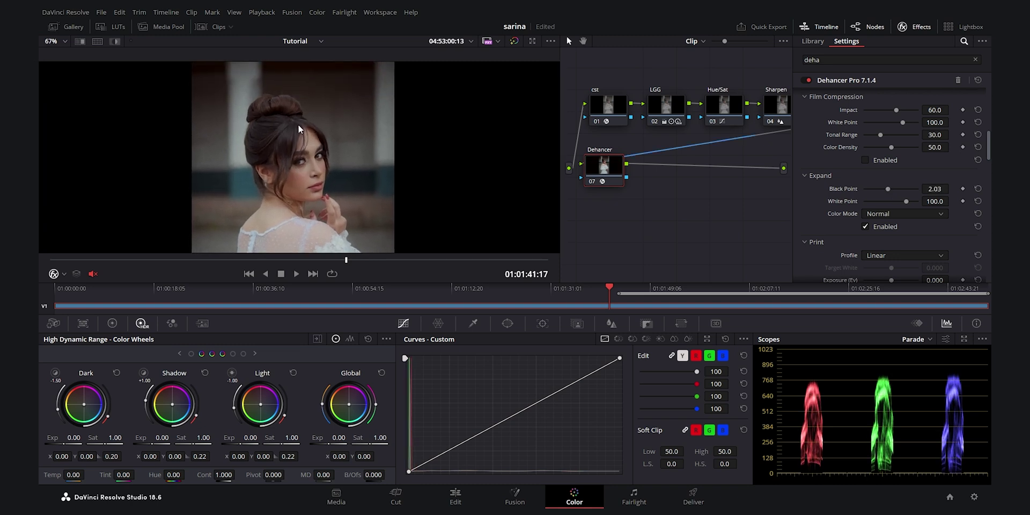
scroll(284, 155, up, 3)
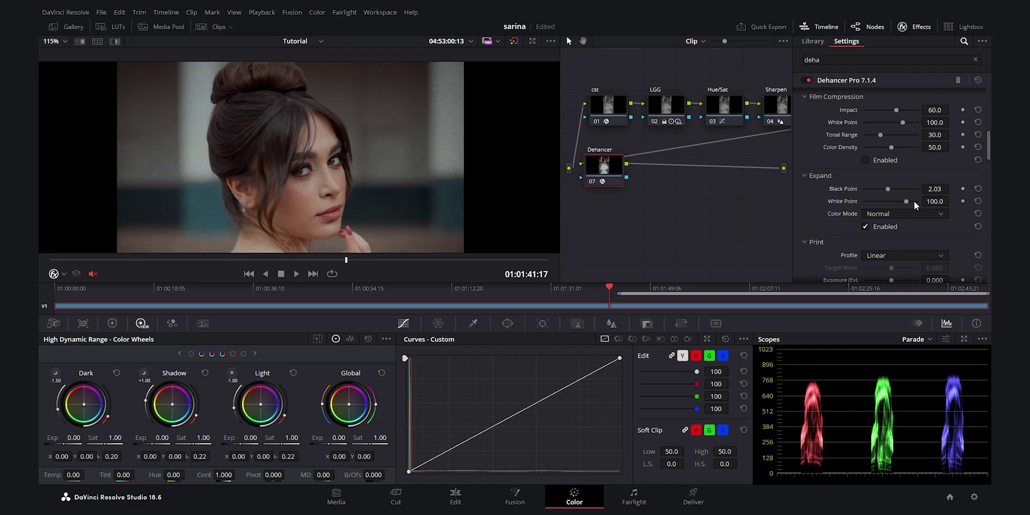
drag(906, 200, 904, 201)
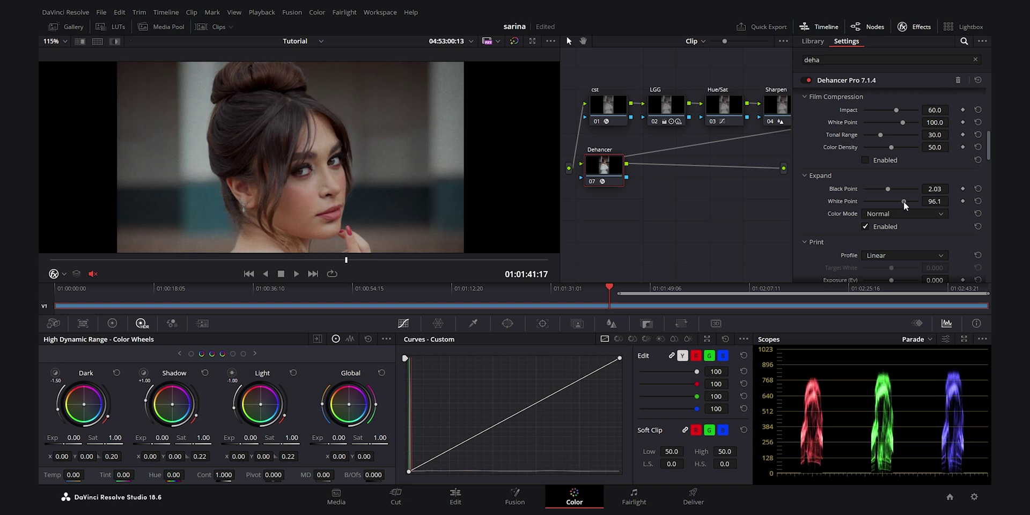
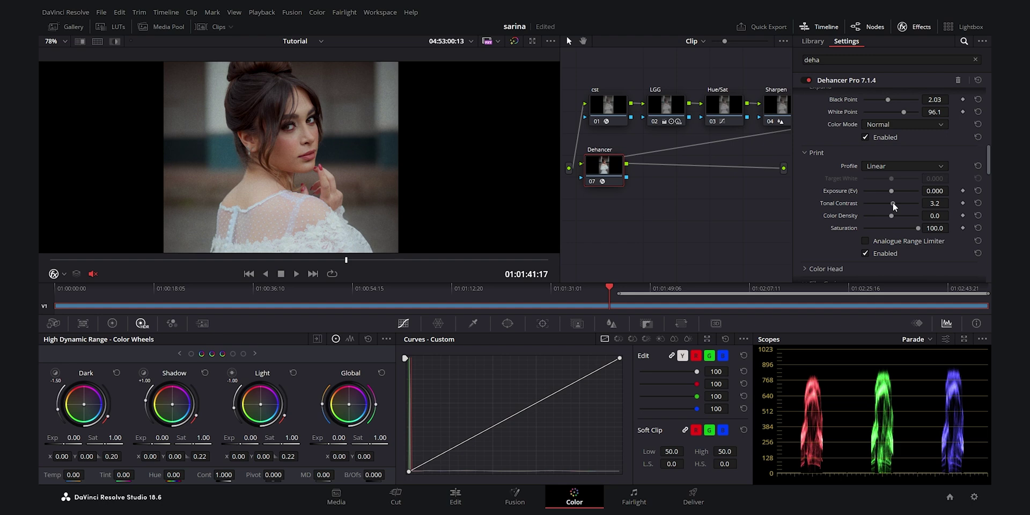
Review the graded shot full screen and enable Dehancer's Color Head section
key(ctrl+f)
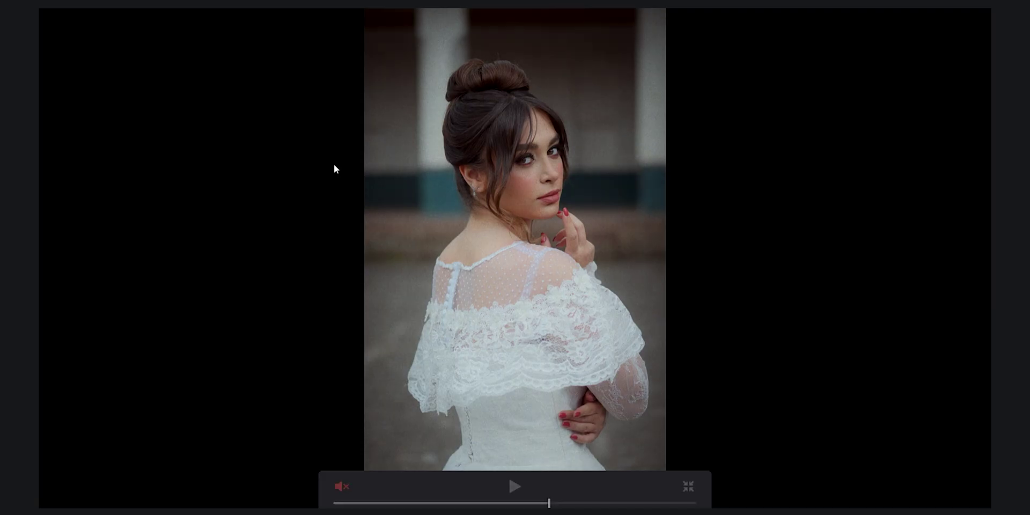
key(Escape)
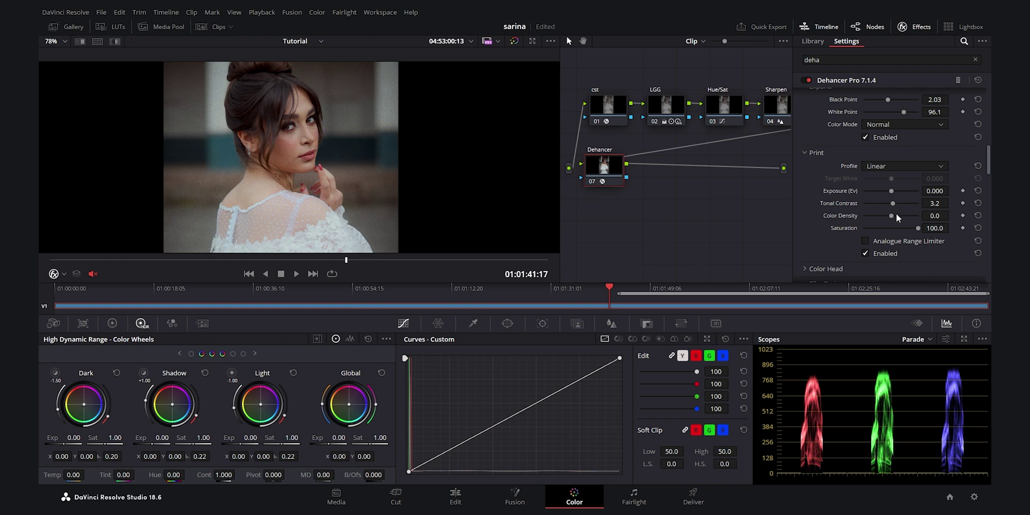
scroll(943, 229, down, 3)
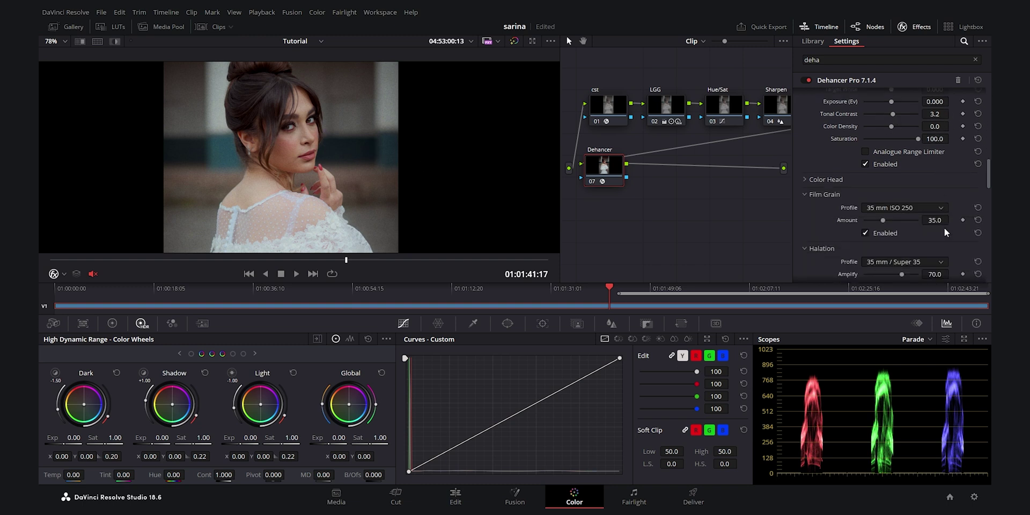
click(841, 178)
scroll(955, 167, down, 2)
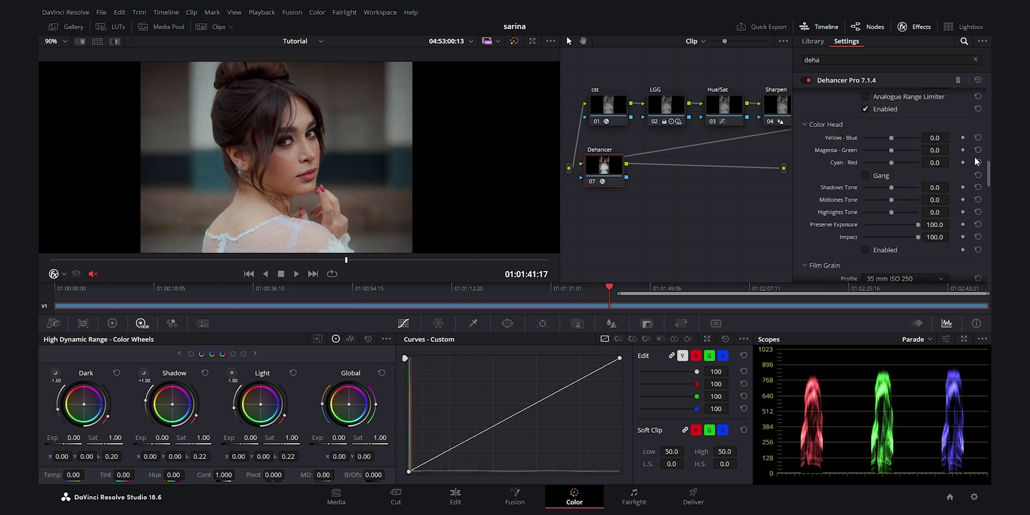
scroll(316, 151, down, 4)
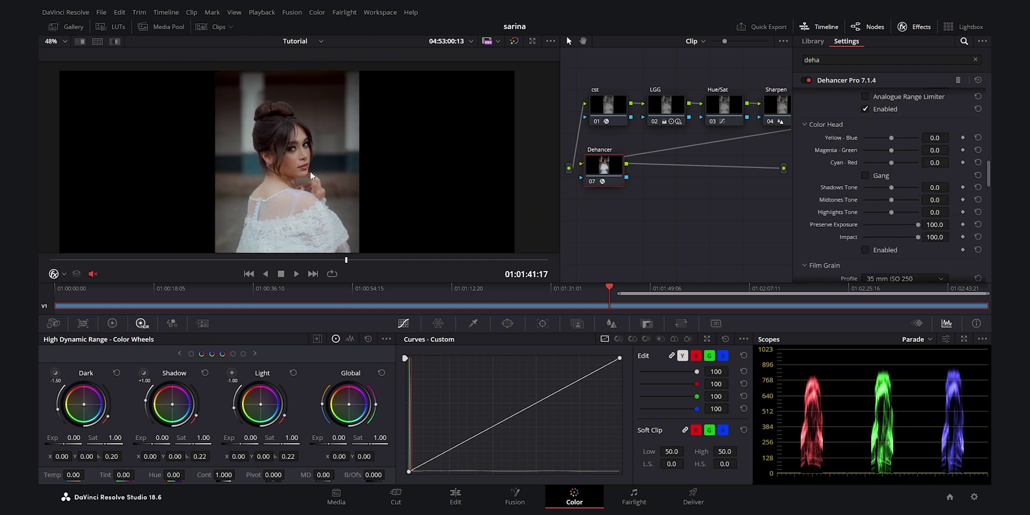
click(879, 249)
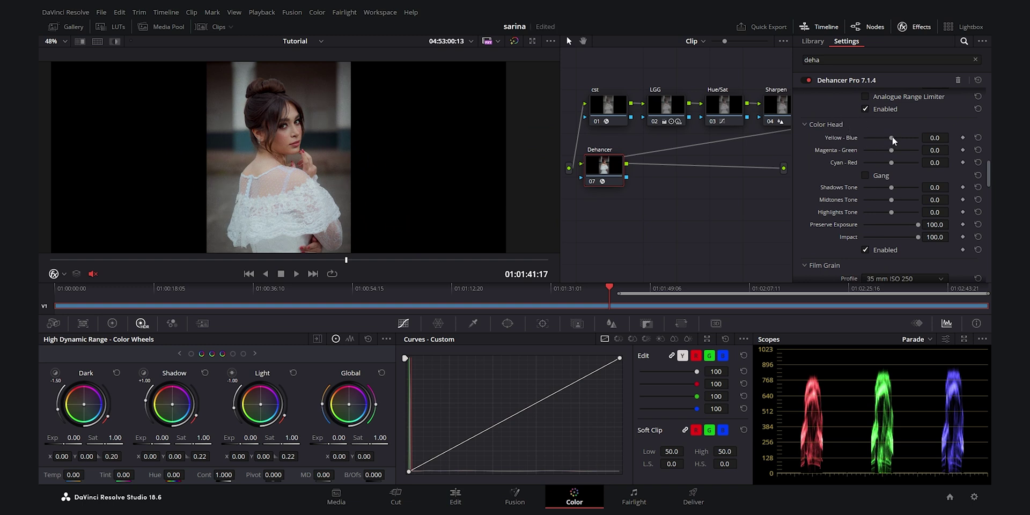
Set Color Head's Yellow-Blue to -11.4, Magenta-Green to -5.9 and Cyan-Red to -5.9, comparing the section off and on and checking full screen
drag(892, 136, 885, 136)
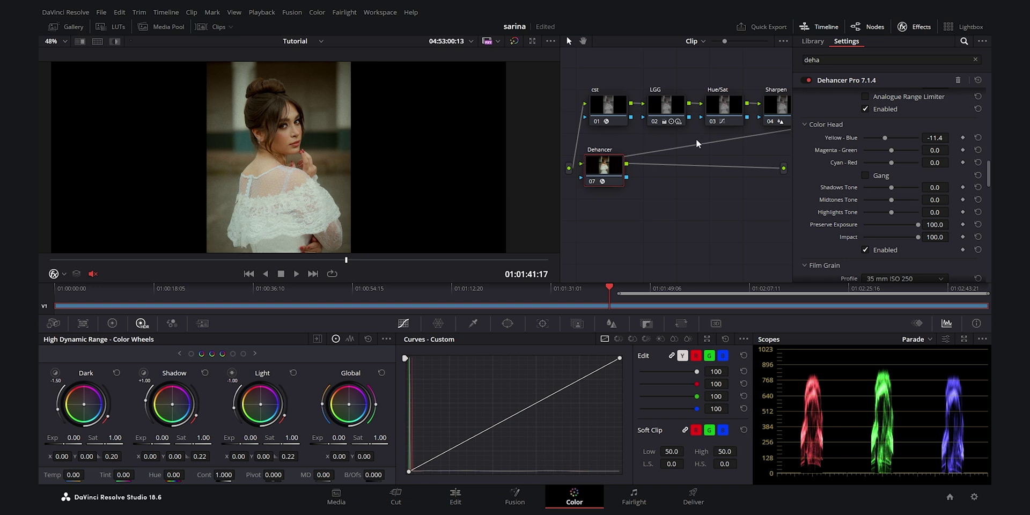
drag(891, 149, 887, 149)
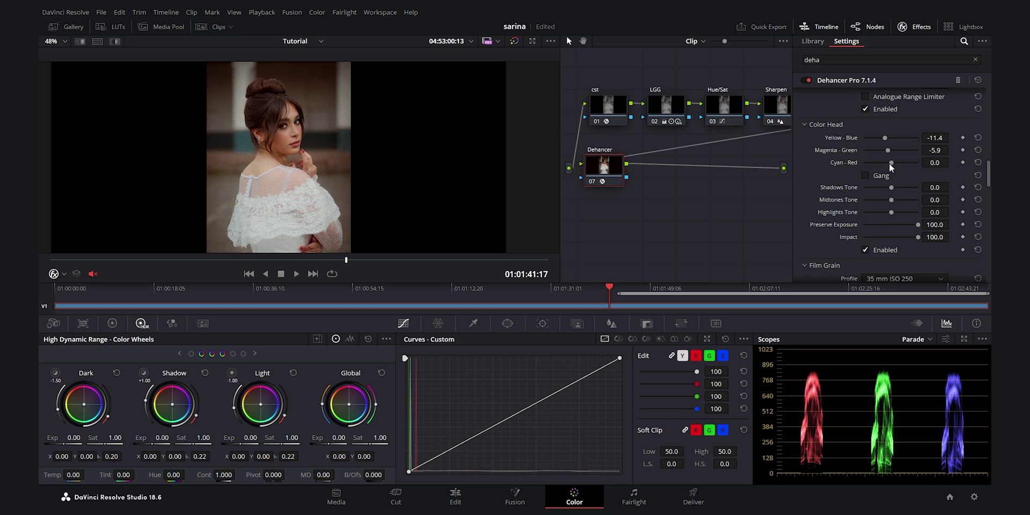
drag(891, 163, 888, 161)
click(869, 251)
click(866, 251)
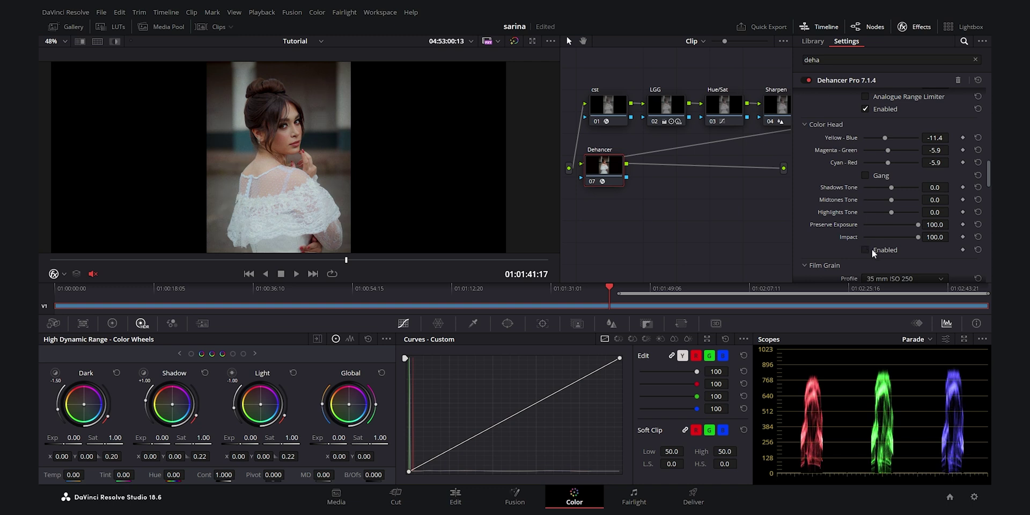
key(ctrl+f)
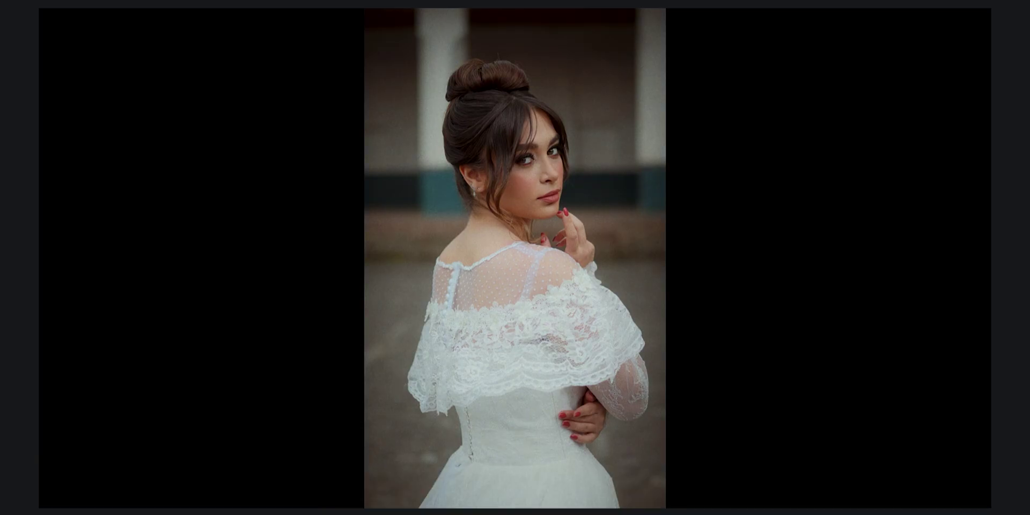
key(Escape)
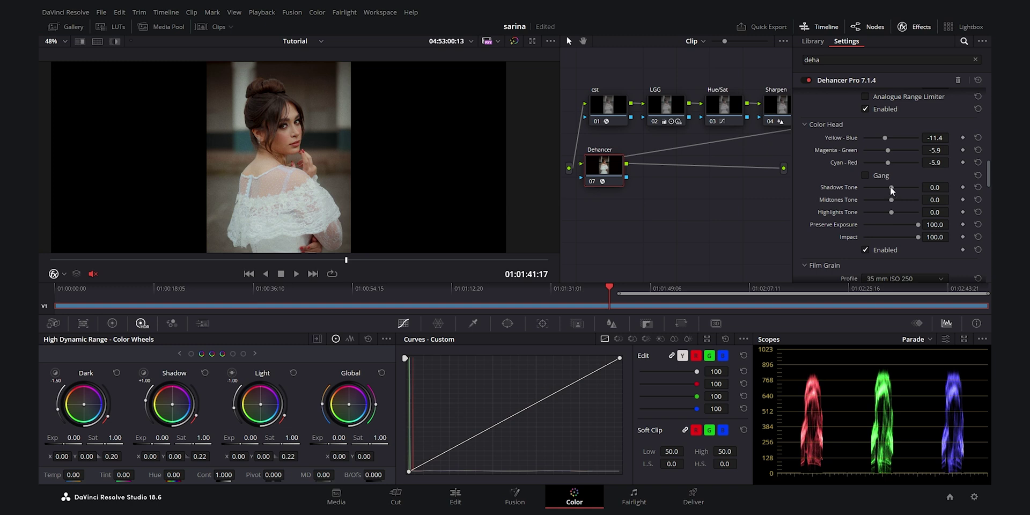
Set Color Head's Shadows Tone to -11.9, Midtones Tone to 22.9 and Highlights Tone to 11.9
mouse_move(892, 187)
mouse_down()
mouse_move(876, 189)
mouse_move(887, 189)
mouse_up()
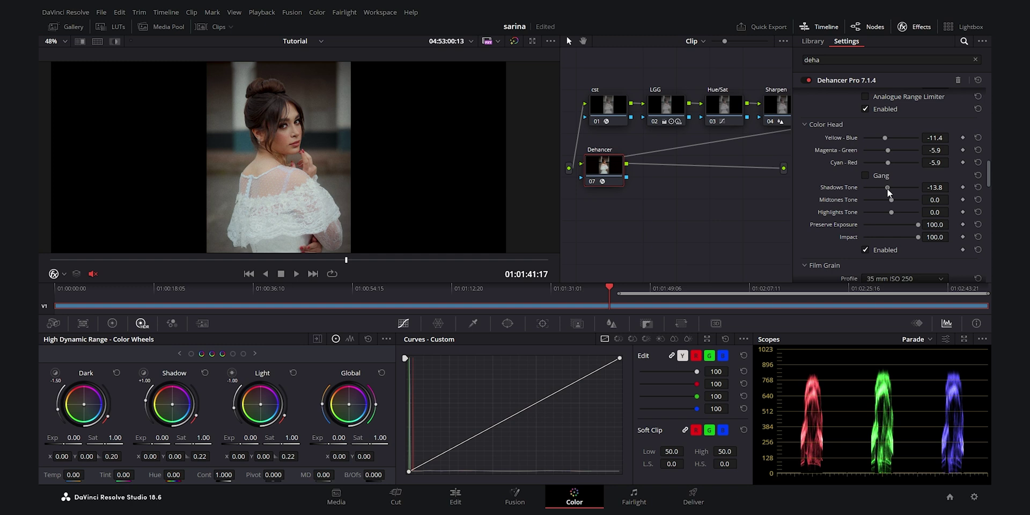
mouse_move(888, 189)
mouse_down()
mouse_move(883, 198)
mouse_move(897, 200)
mouse_up()
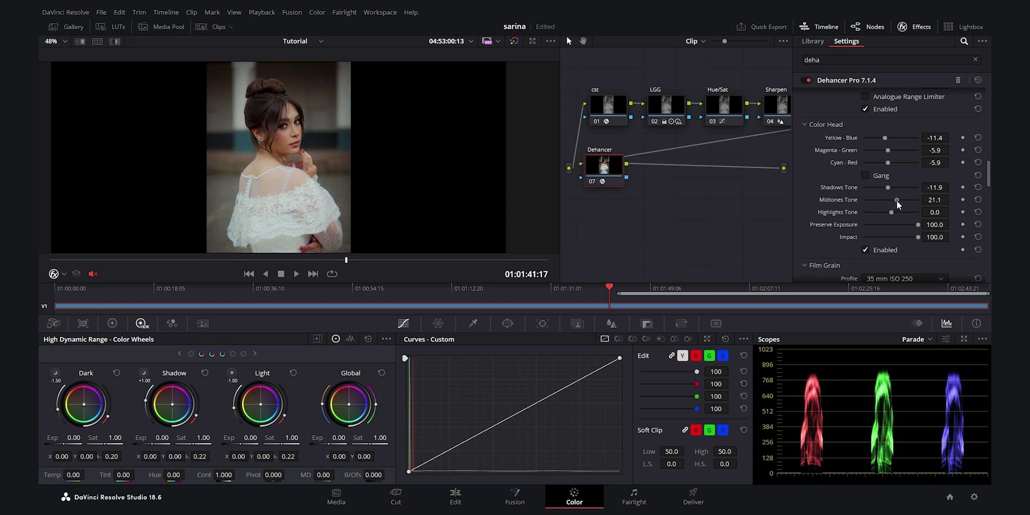
mouse_move(897, 201)
mouse_down()
mouse_move(881, 202)
mouse_move(912, 208)
mouse_move(892, 201)
mouse_up()
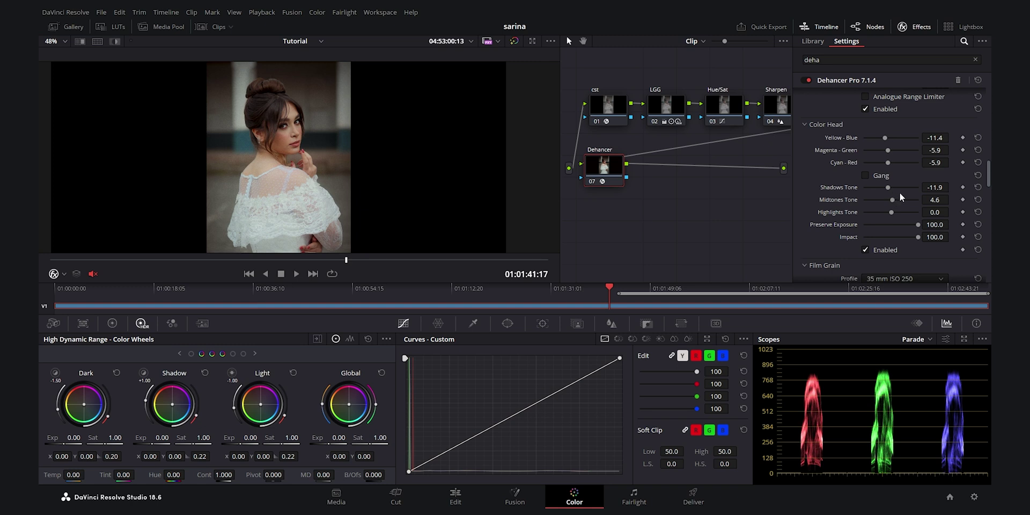
mouse_move(890, 200)
mouse_down()
mouse_move(881, 199)
mouse_move(898, 201)
mouse_up()
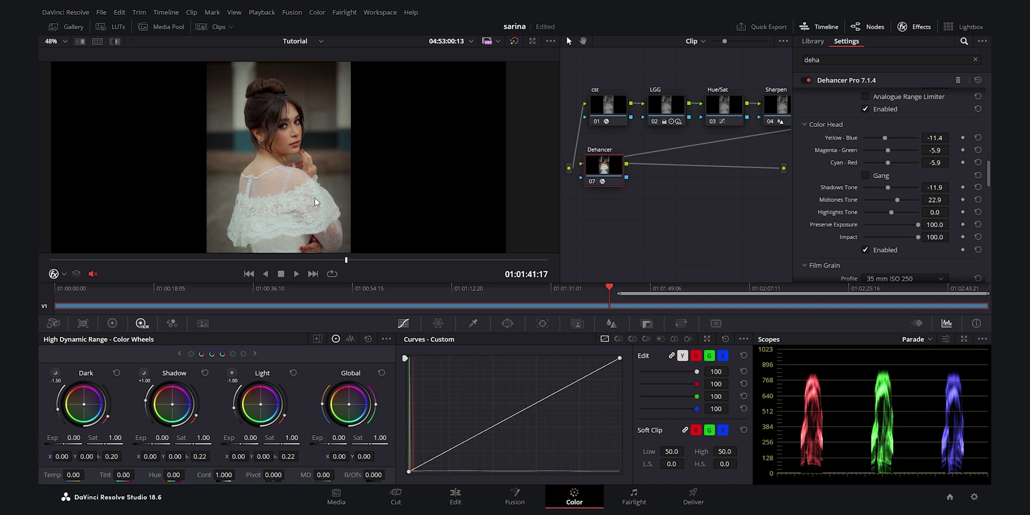
drag(889, 212, 894, 214)
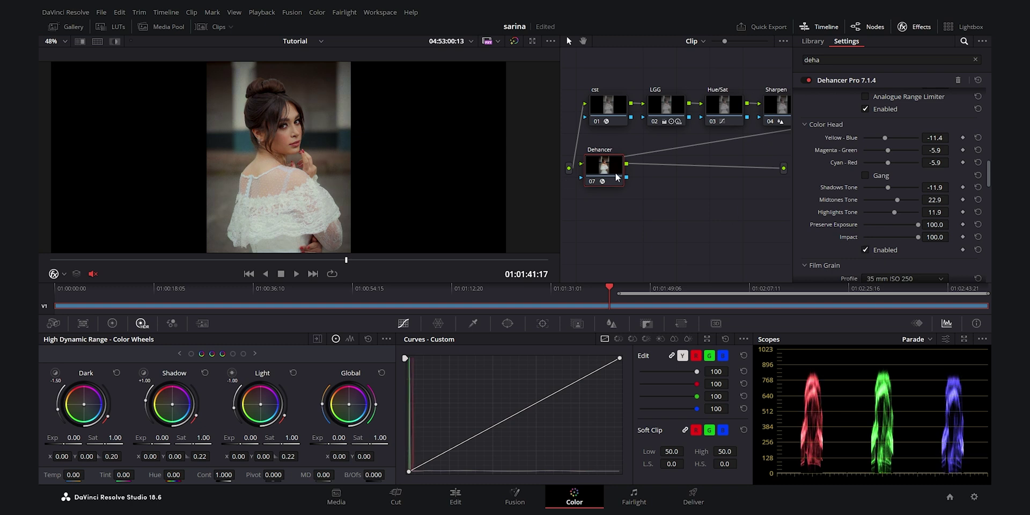
Compare the shot with the Dehancer node disabled and enabled, including in full-screen view
key(ctrl+d)
key(ctrl+d)
key(ctrl+f)
key(ctrl+d)
key(ctrl+d)
key(ctrl+d)
key(ctrl+d)
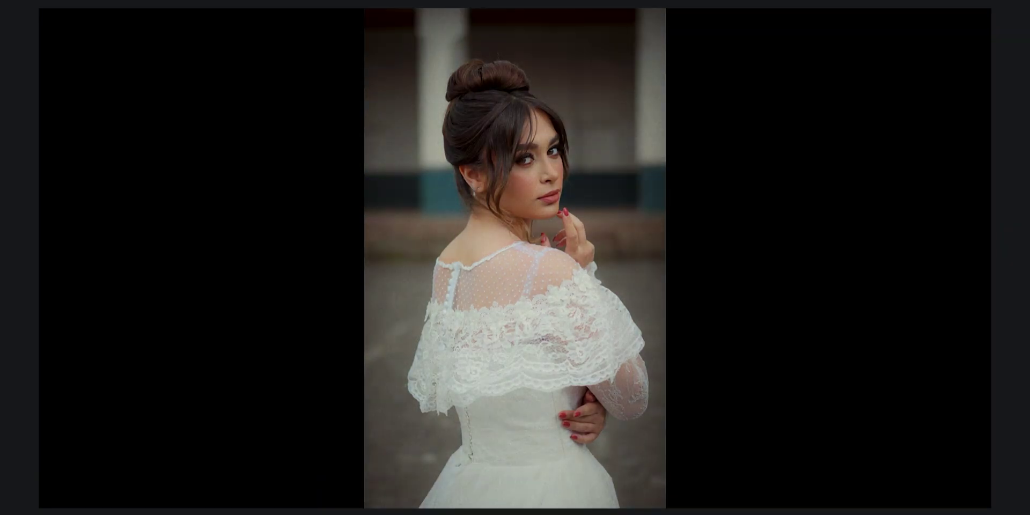
key(ctrl+f)
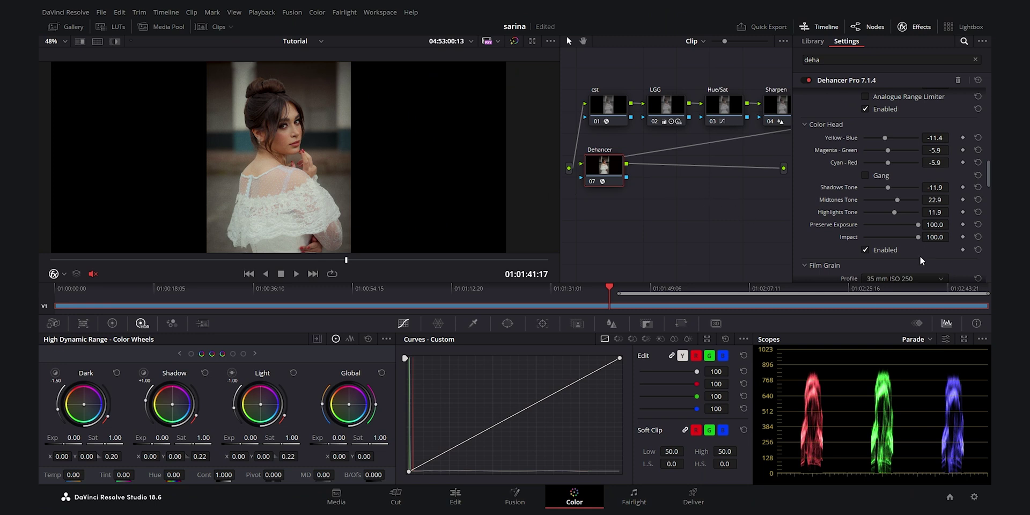
Set Dehancer's Film Grain amount to 25.7 and check the grain full screen
scroll(935, 231, down, 3)
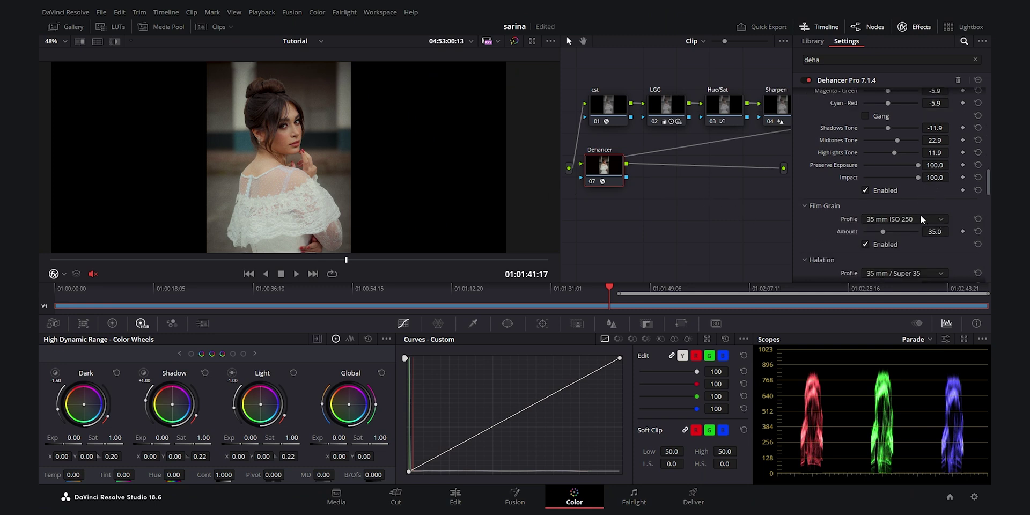
scroll(907, 207, down, 1)
drag(885, 202, 879, 202)
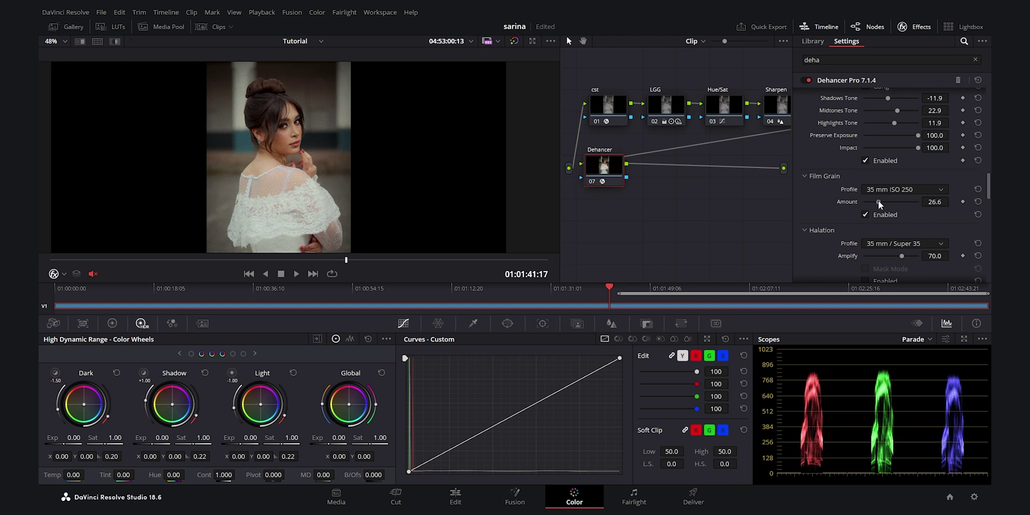
key(p)
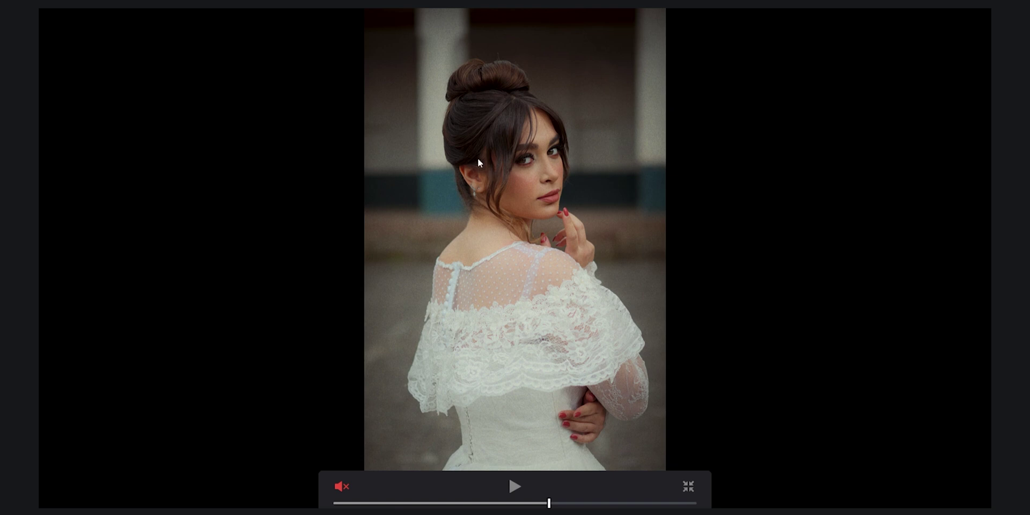
key(p)
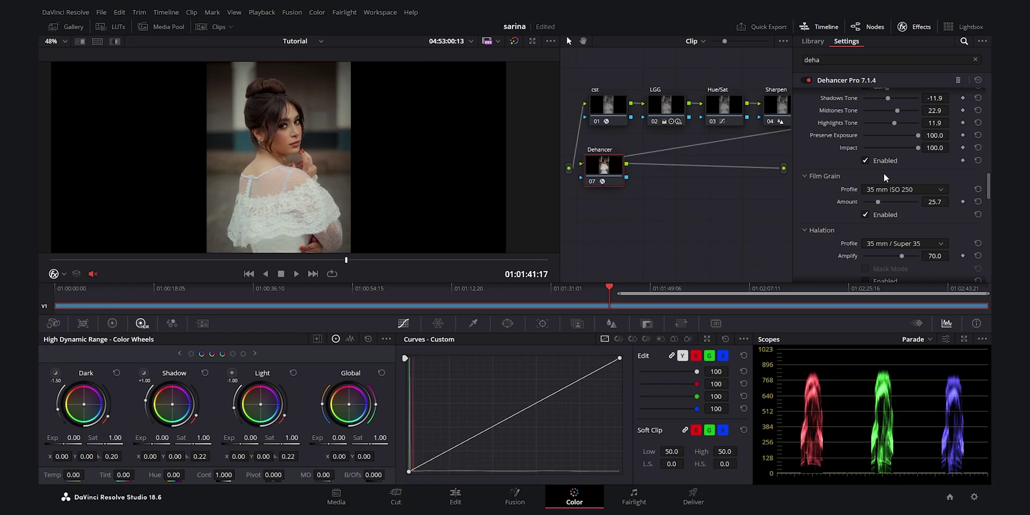
Try Dehancer's Halation with the 35 mm / Super 35 profile while inspecting the face up close and the wider frame
scroll(922, 216, down, 1)
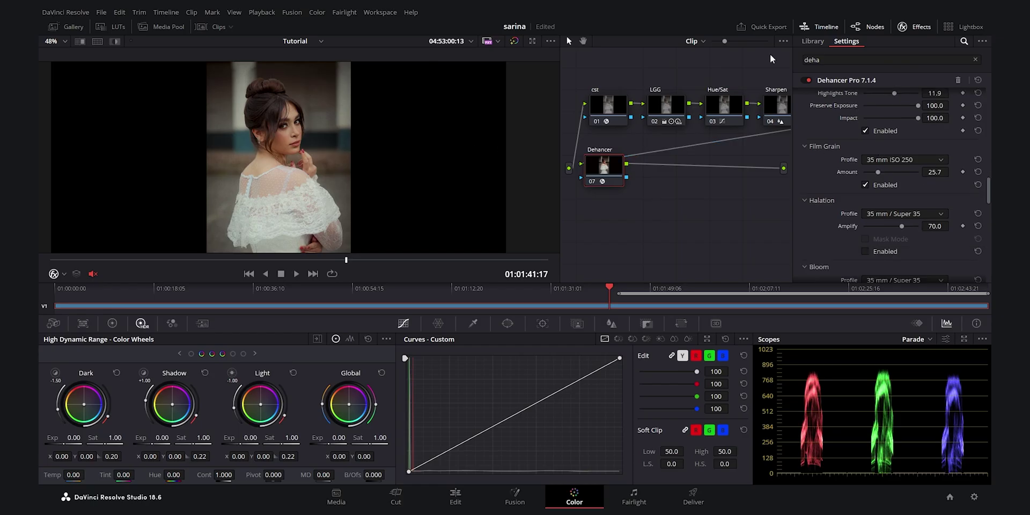
scroll(275, 102, up, 5)
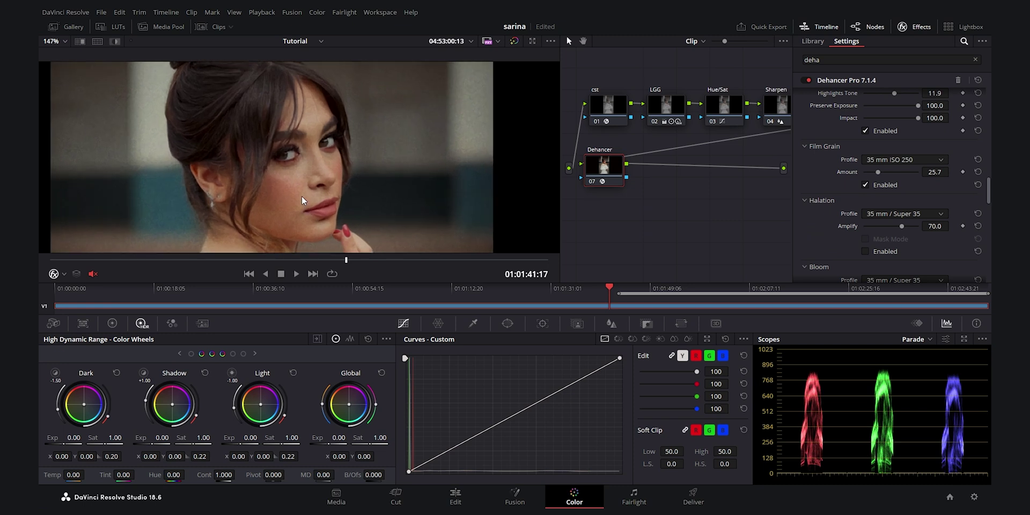
scroll(301, 195, up, 2)
click(875, 251)
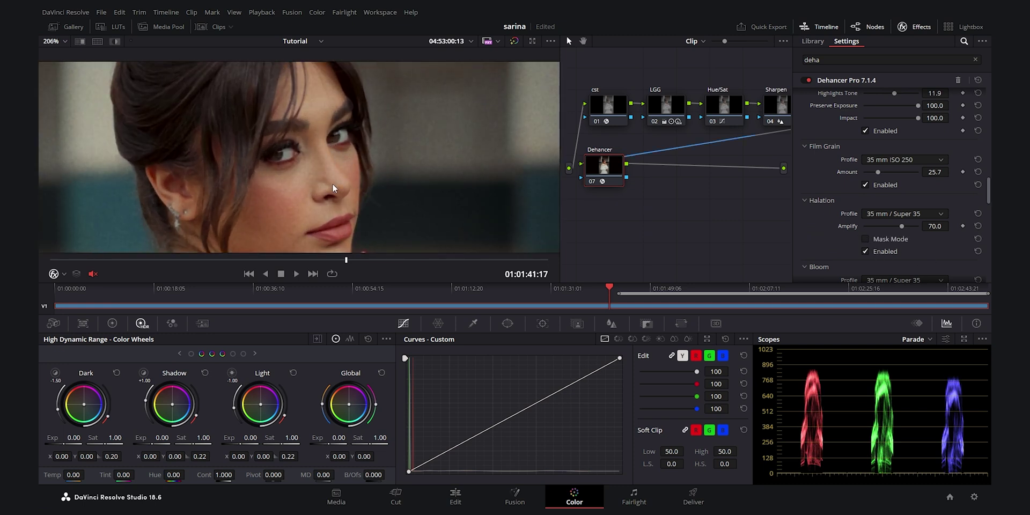
scroll(332, 183, down, 4)
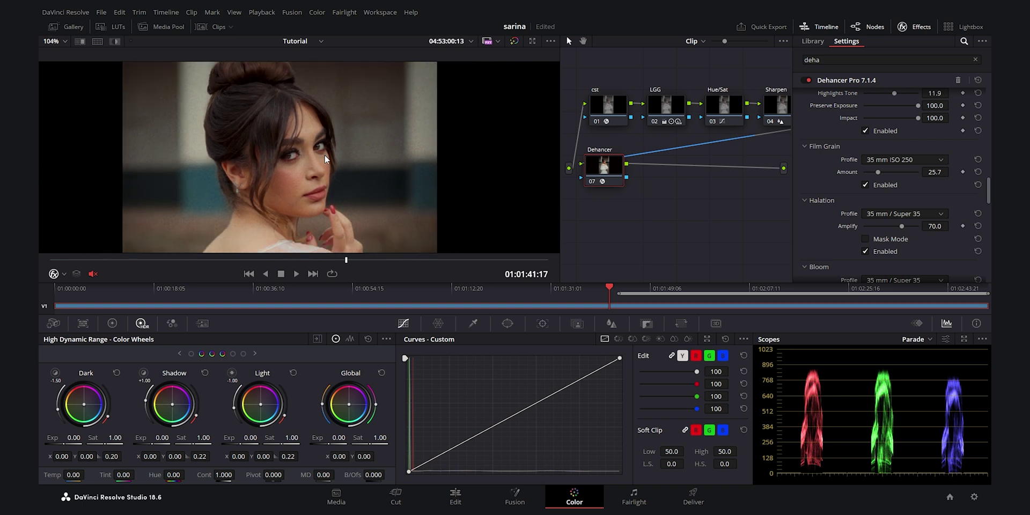
scroll(325, 154, down, 2)
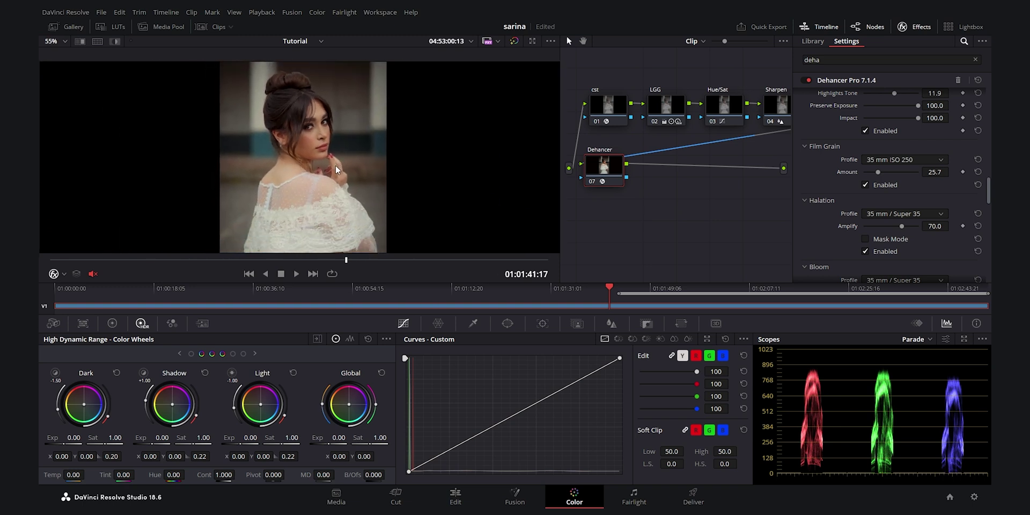
click(888, 252)
Enable Dehancer's Bloom, set Amplify to 78.0 and check its effect on the face and full screen
scroll(883, 214, down, 4)
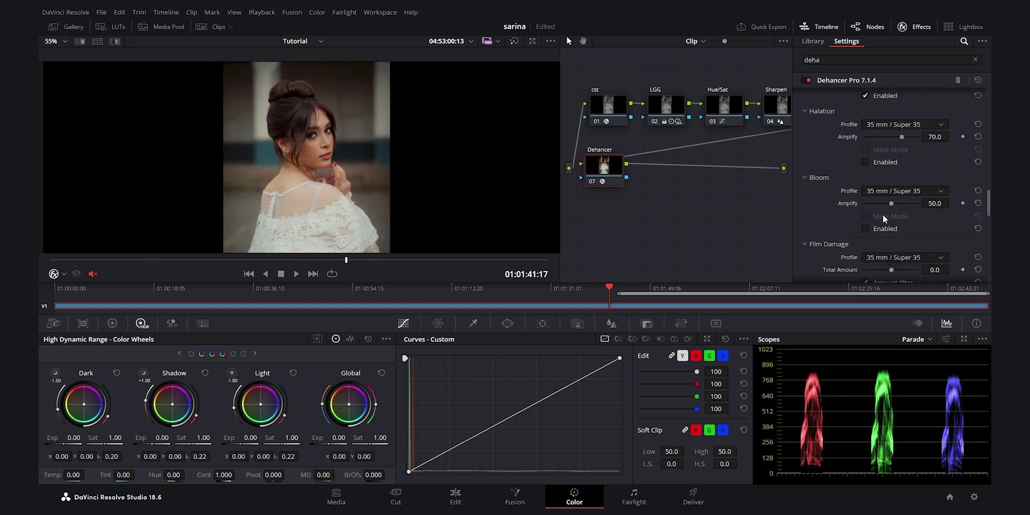
click(881, 229)
scroll(308, 125, up, 6)
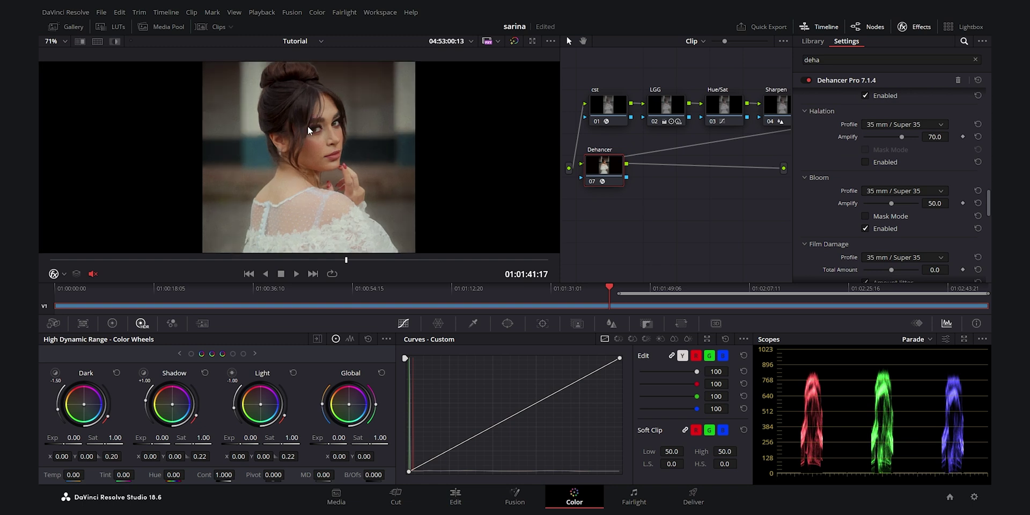
click(882, 228)
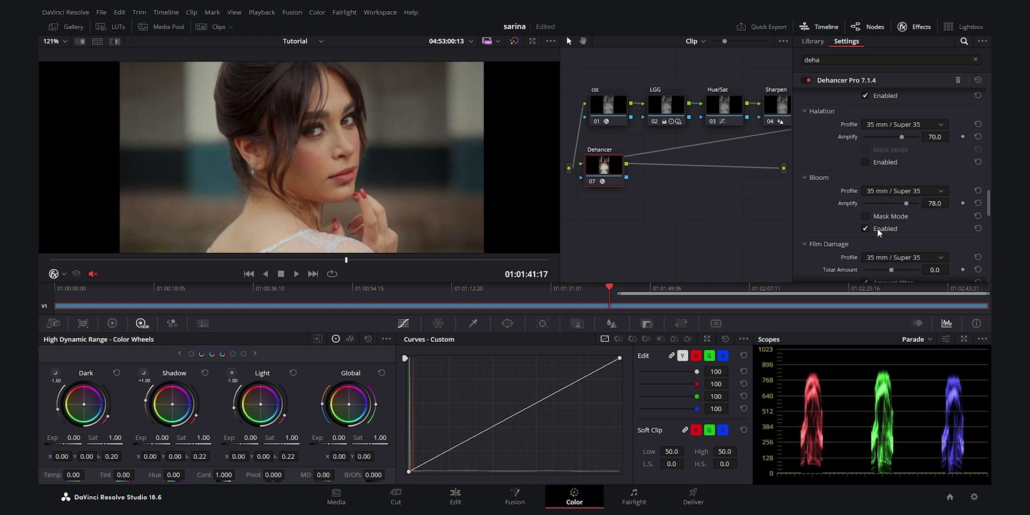
key(p)
mouse_move(745, 165)
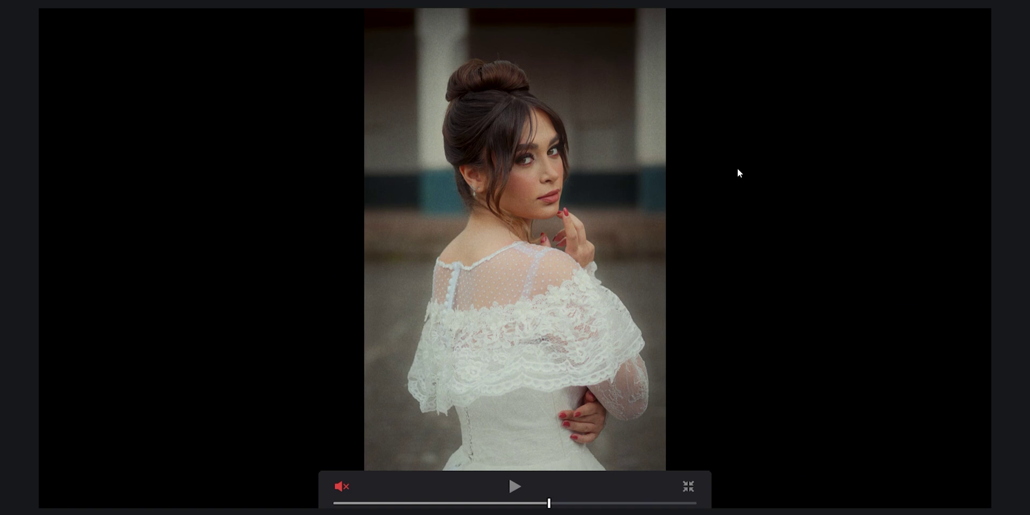
key(p)
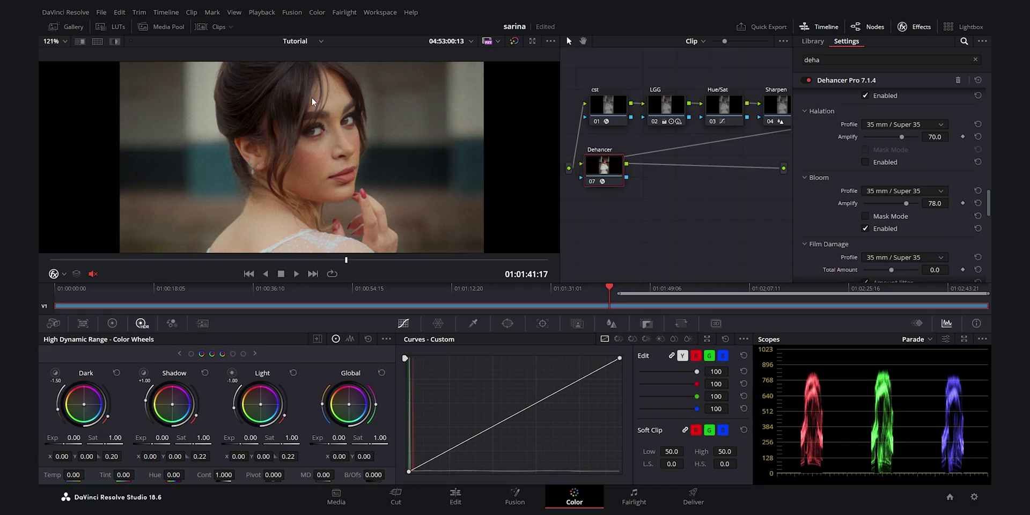
Check the Dehancer look full screen, in a short playback of the close-up, and in the wider frame
scroll(909, 217, down, 2)
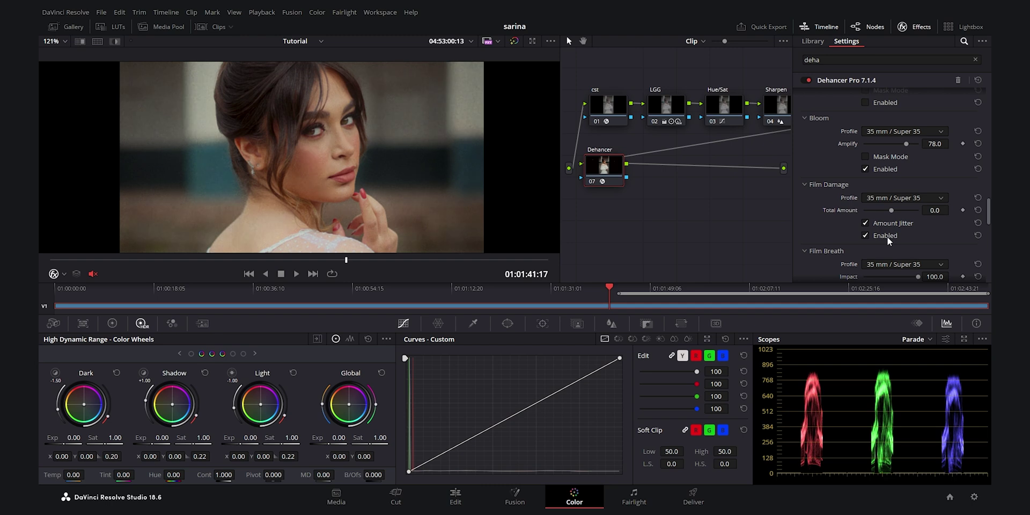
key(p)
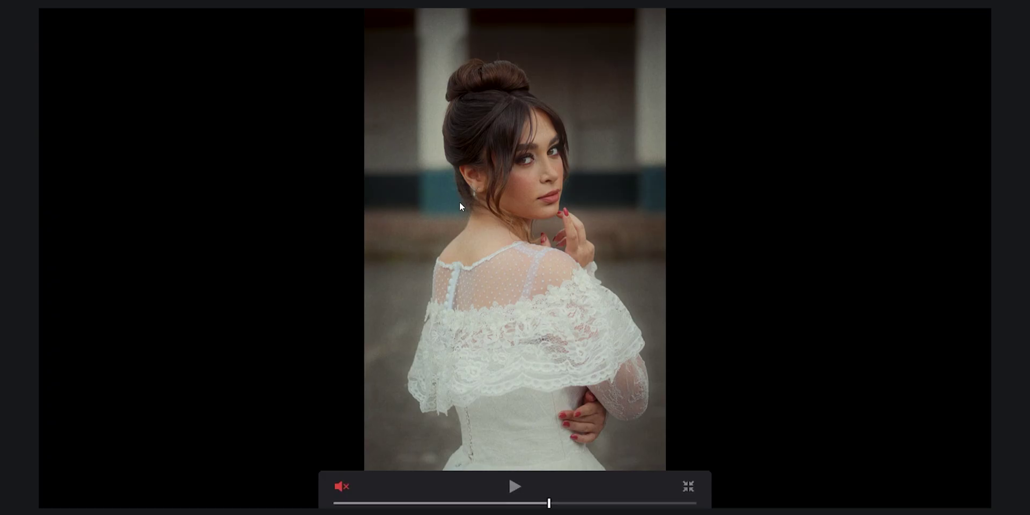
key(p)
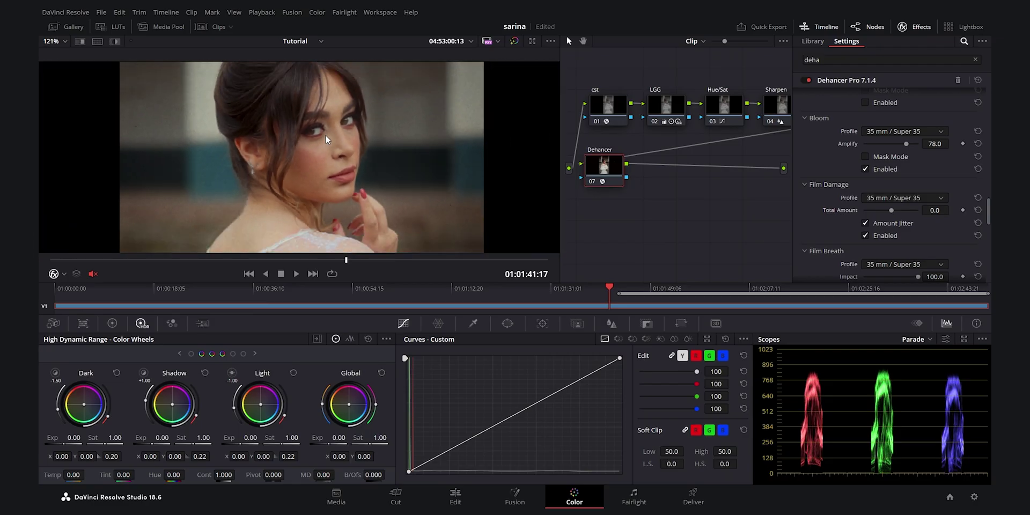
key(space)
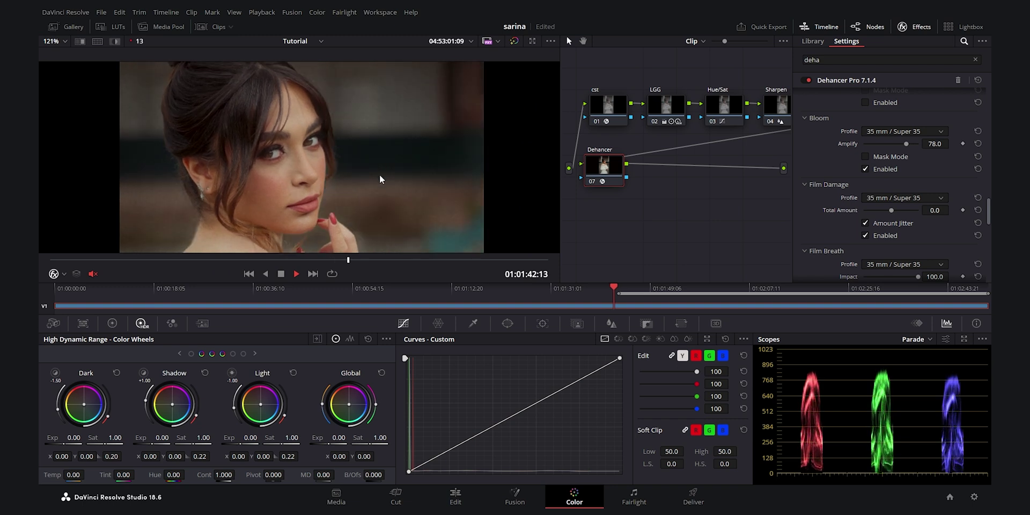
key(space)
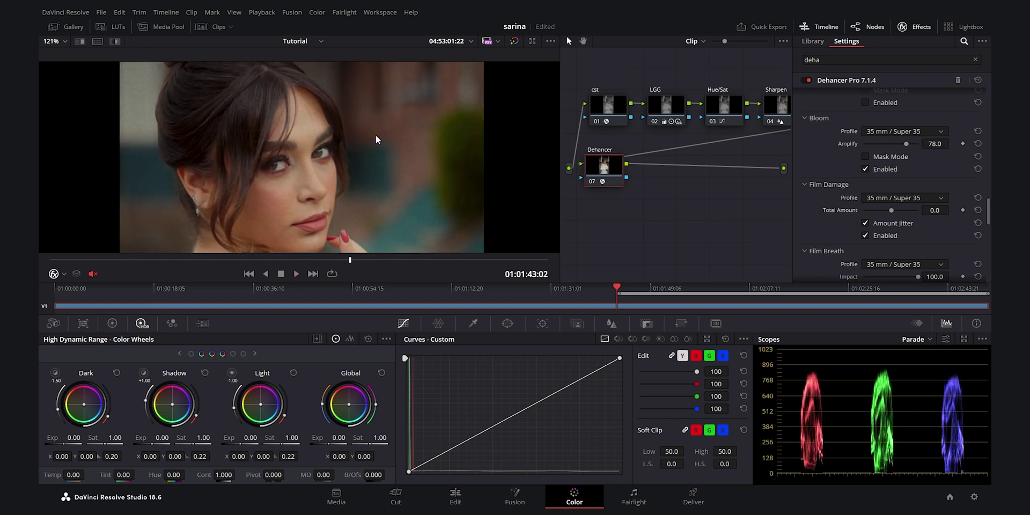
scroll(388, 159, down, 3)
scroll(344, 163, up, 1)
drag(371, 263, 357, 268)
Look through Dehancer's remaining Film Breath, Gate Weave, Overscan and Vignette settings
scroll(322, 154, down, 6)
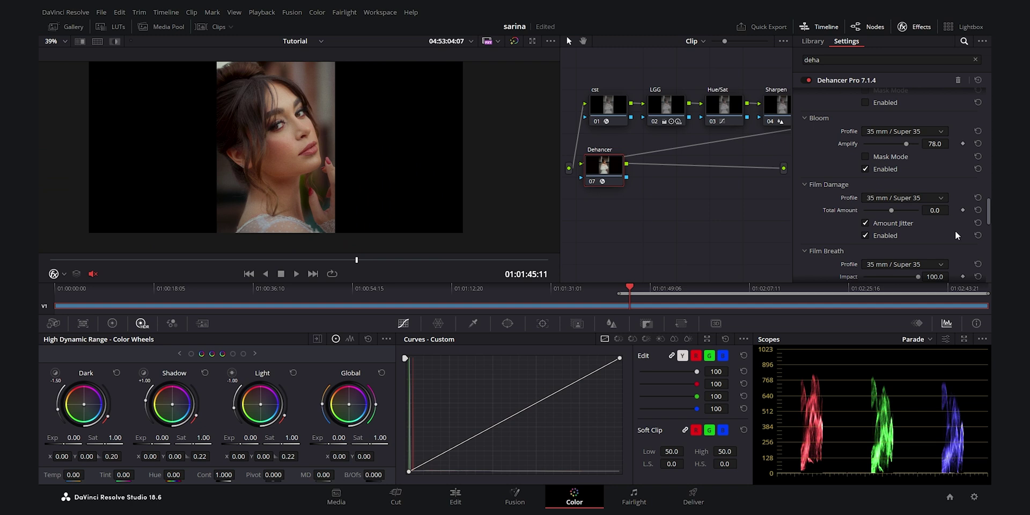
scroll(958, 236, down, 10)
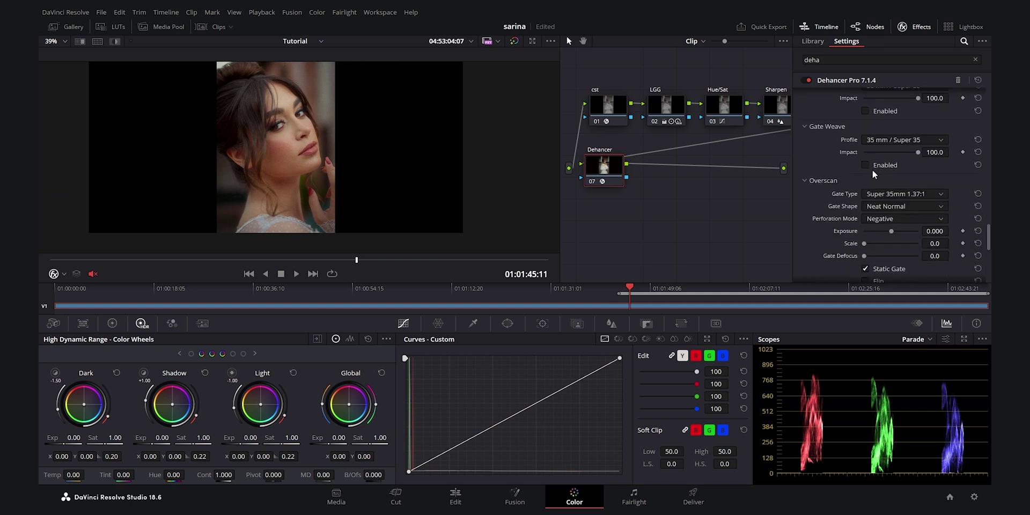
scroll(912, 204, up, 5)
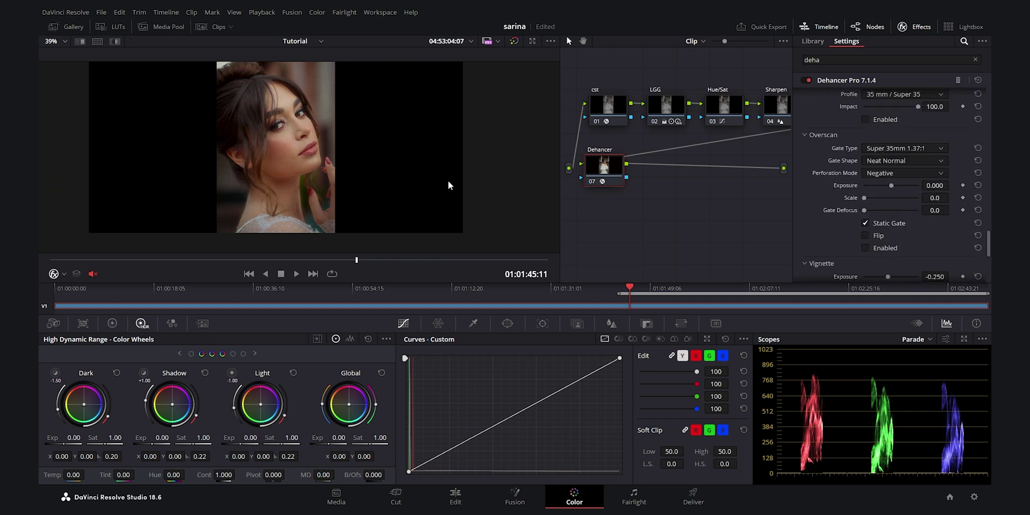
Review the finished grade at several earlier moments of the timeline, both full screen and in the viewer
drag(319, 261, 314, 264)
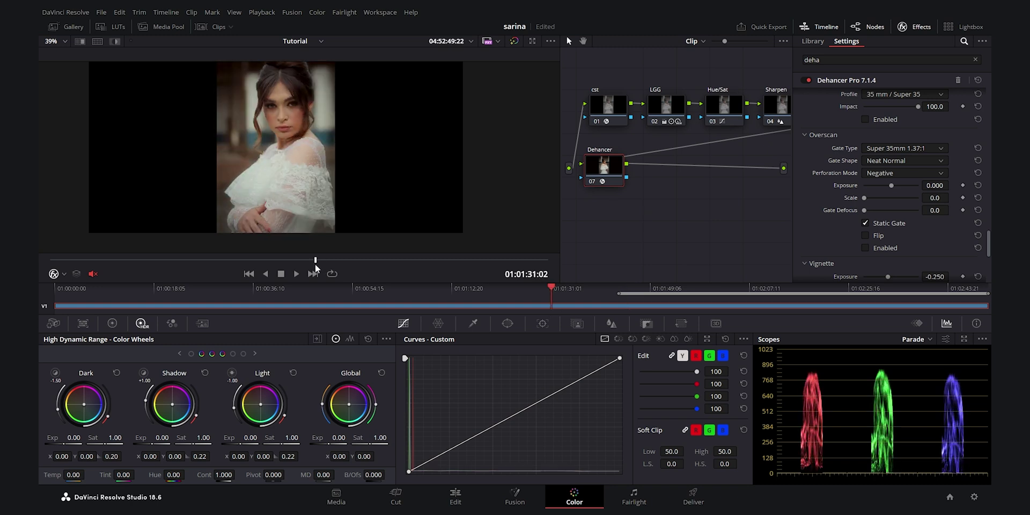
key(ctrl+f)
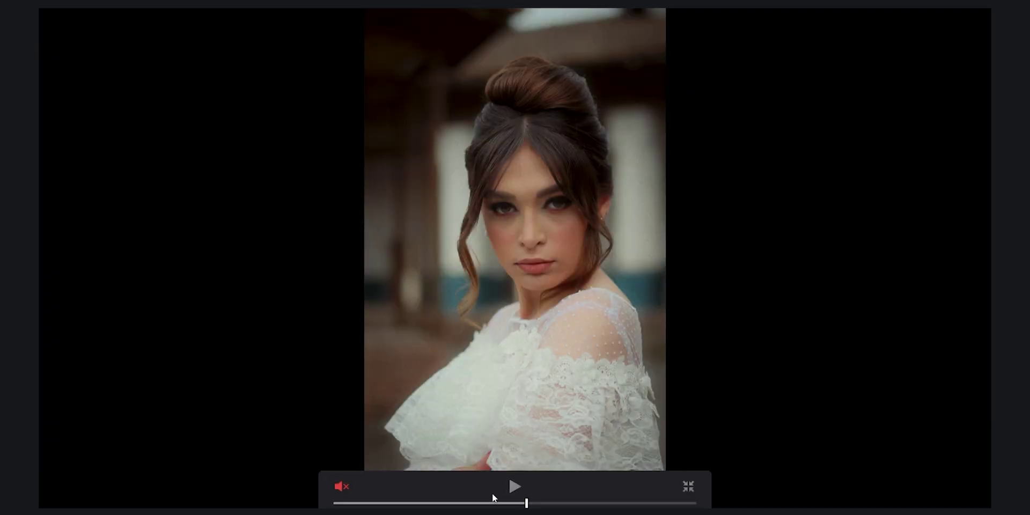
drag(473, 503, 483, 503)
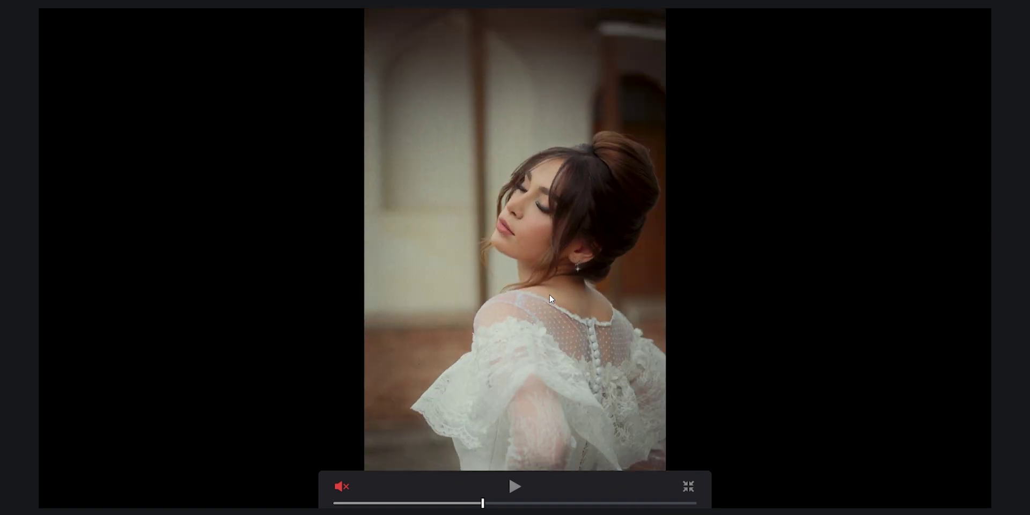
key(Escape)
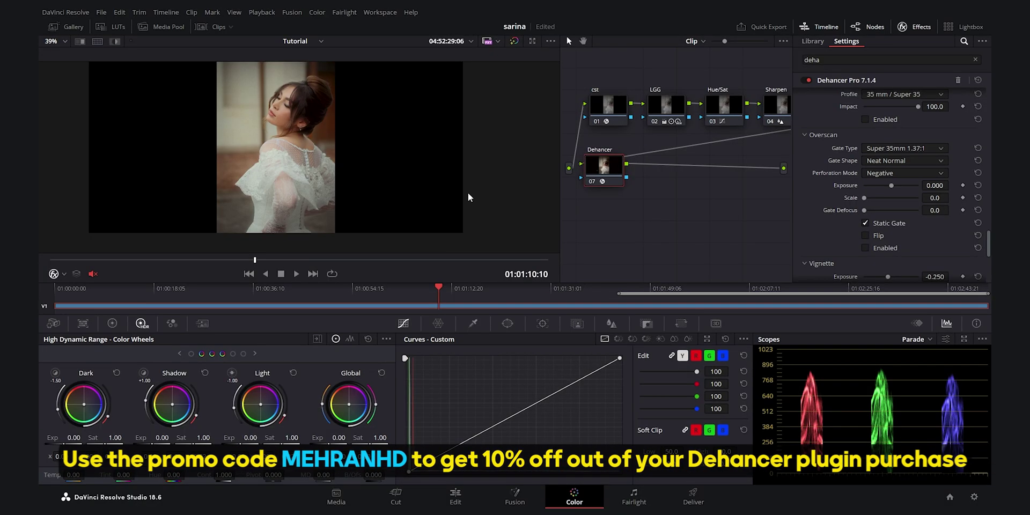
drag(314, 262, 346, 270)
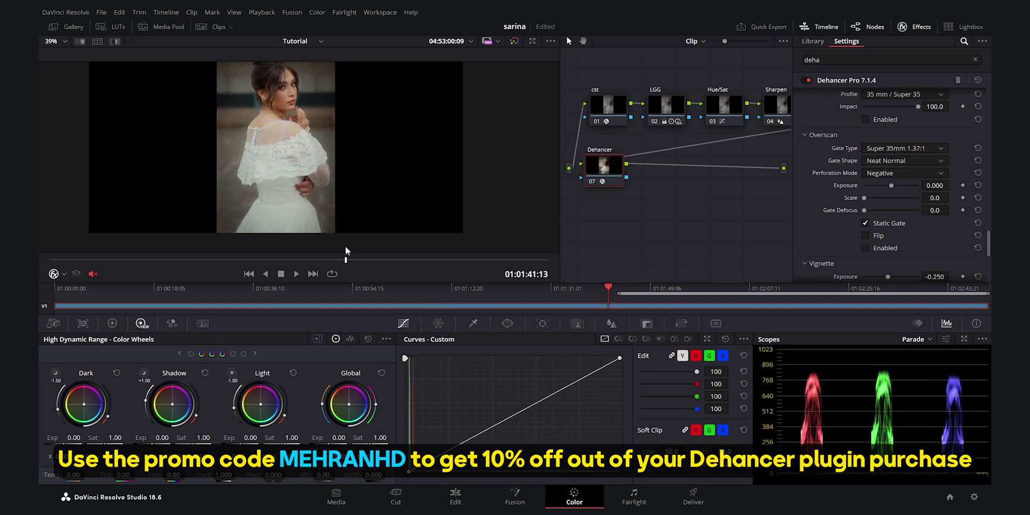